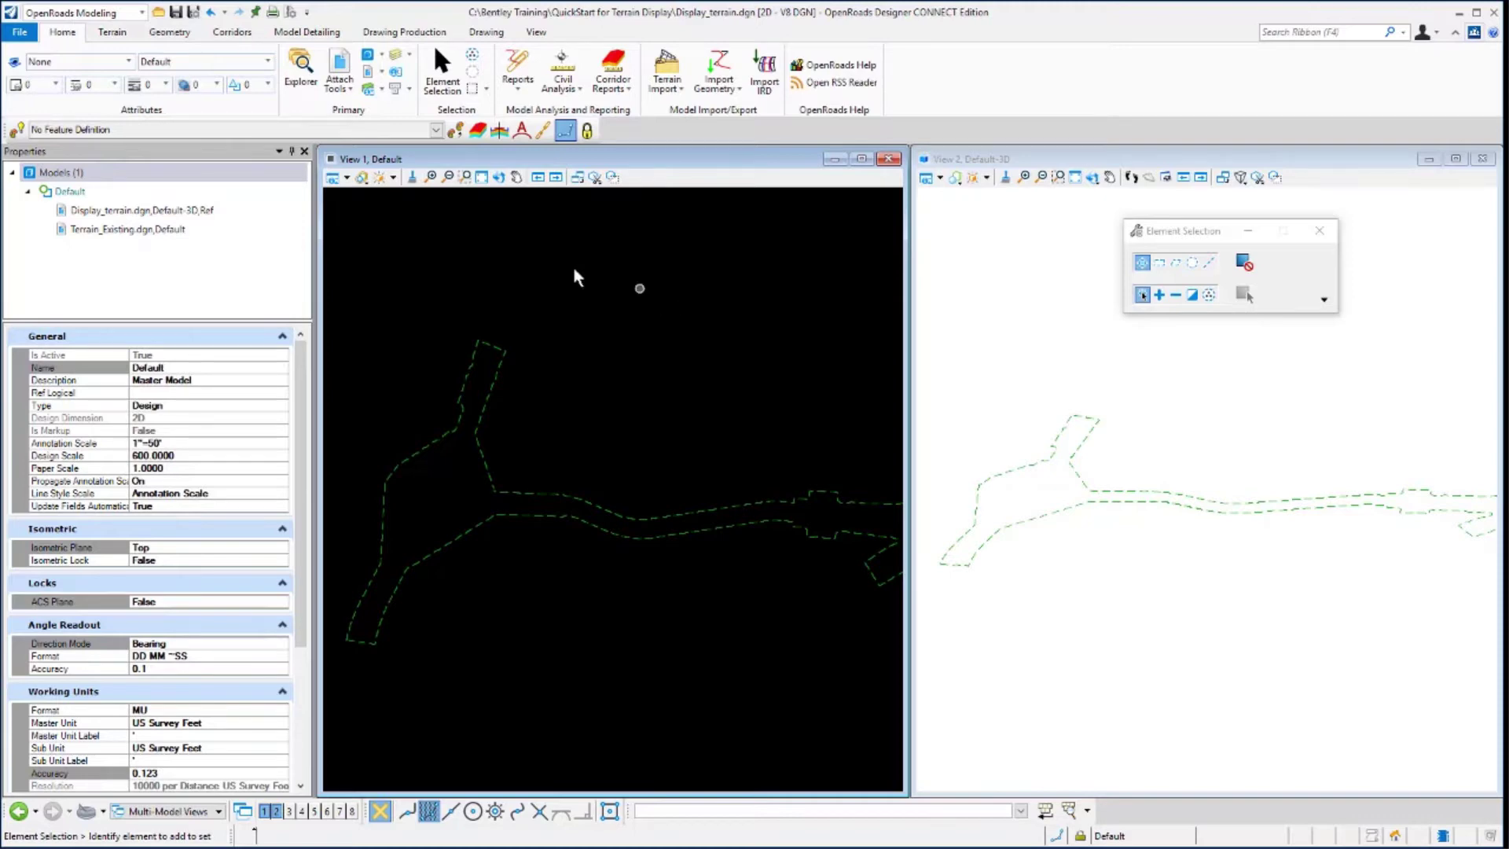
Step: Select the Existing_Terrain boundary in View 1 and show its quick properties
{"action": "left_click", "coordinate": [591, 504]}
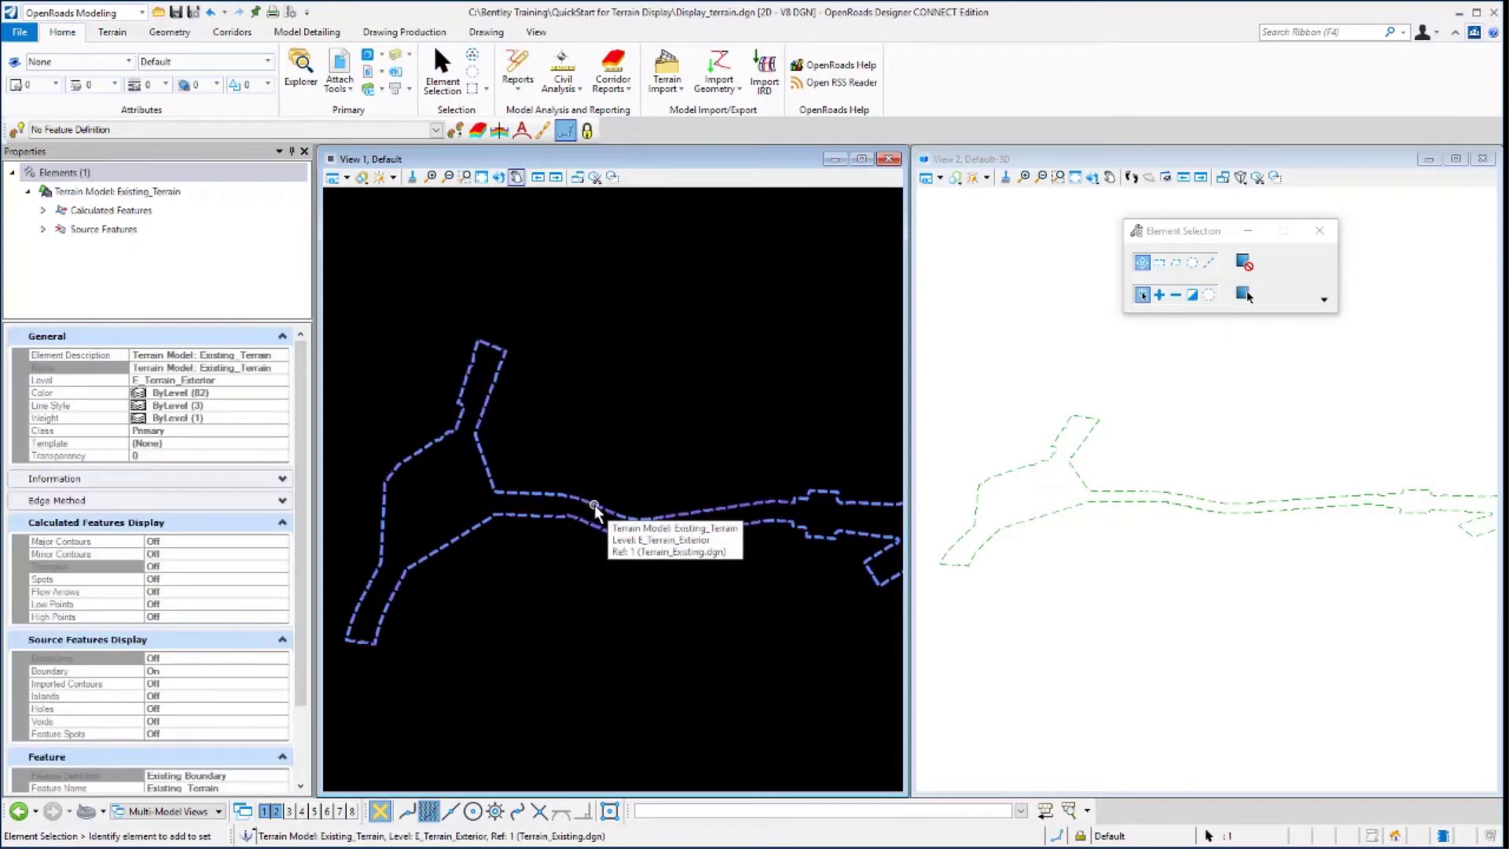
{"action": "mouse_move", "coordinate": [596, 506]}
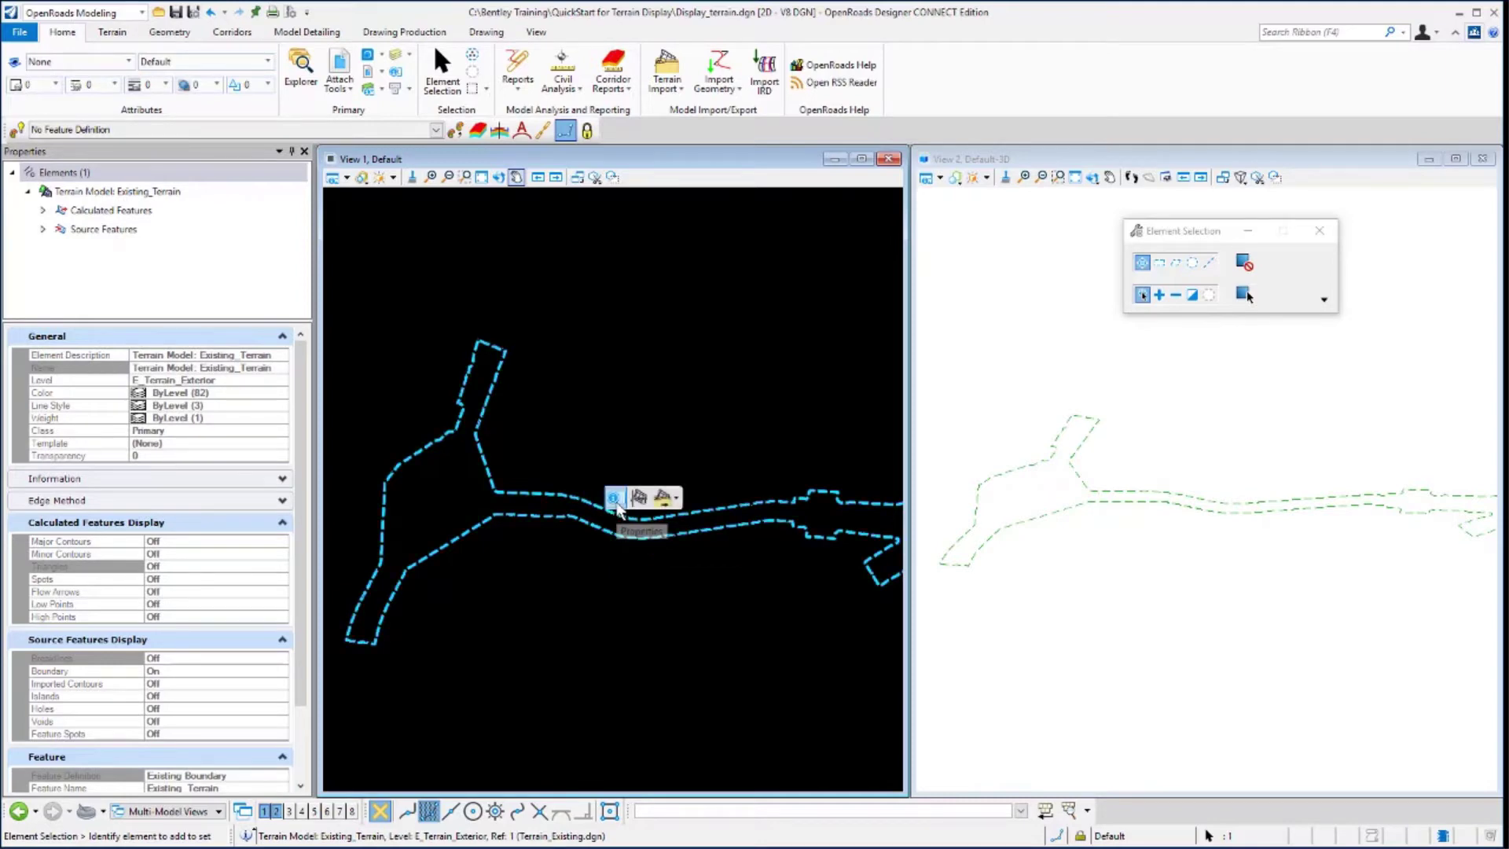
{"action": "left_click", "coordinate": [616, 503]}
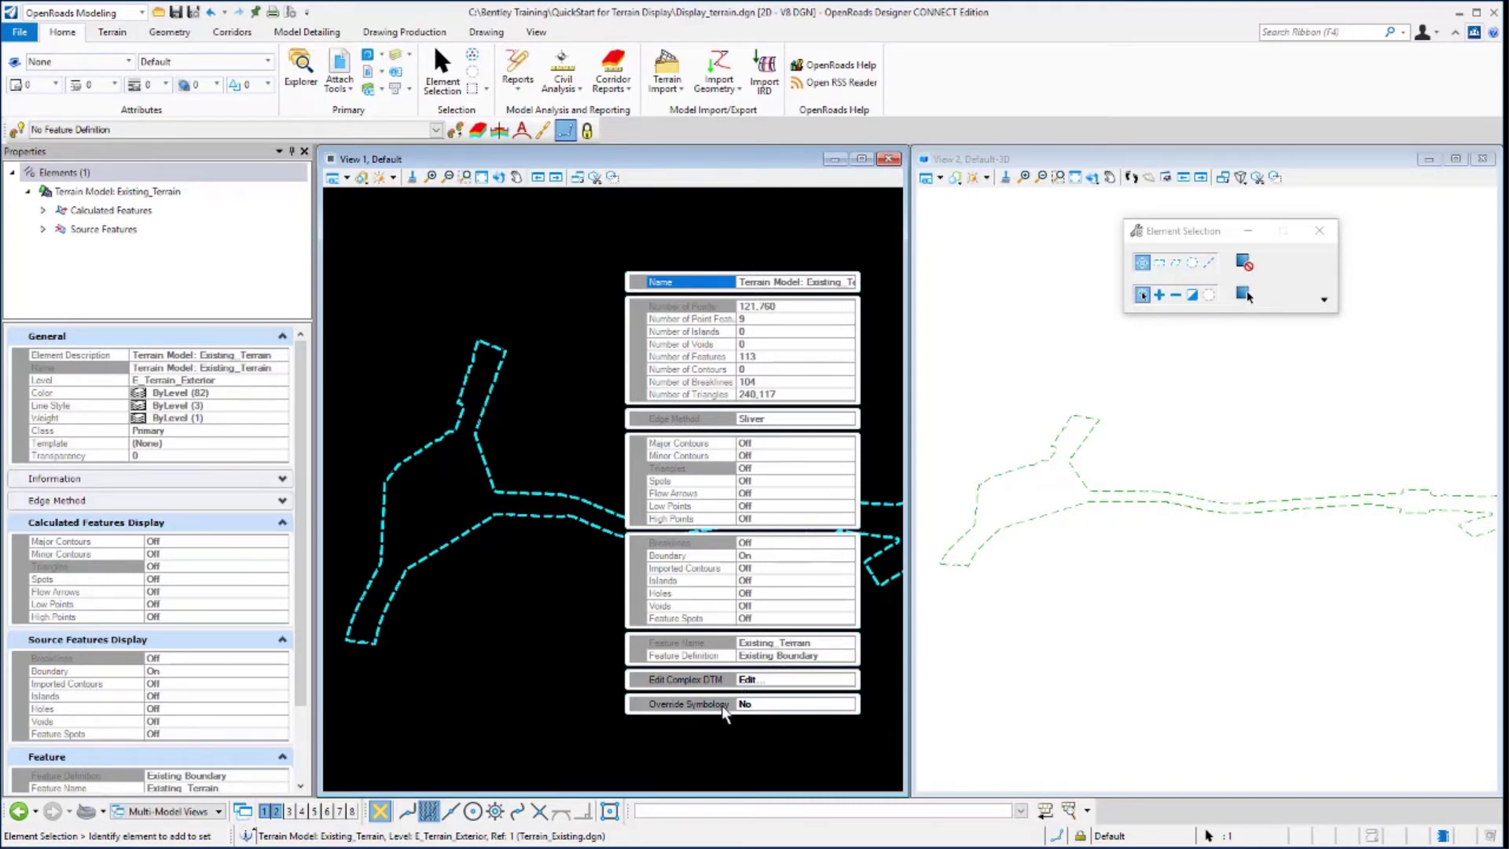
Step: Set the terrain's Override Symbology to Yes
{"action": "left_click", "coordinate": [770, 709]}
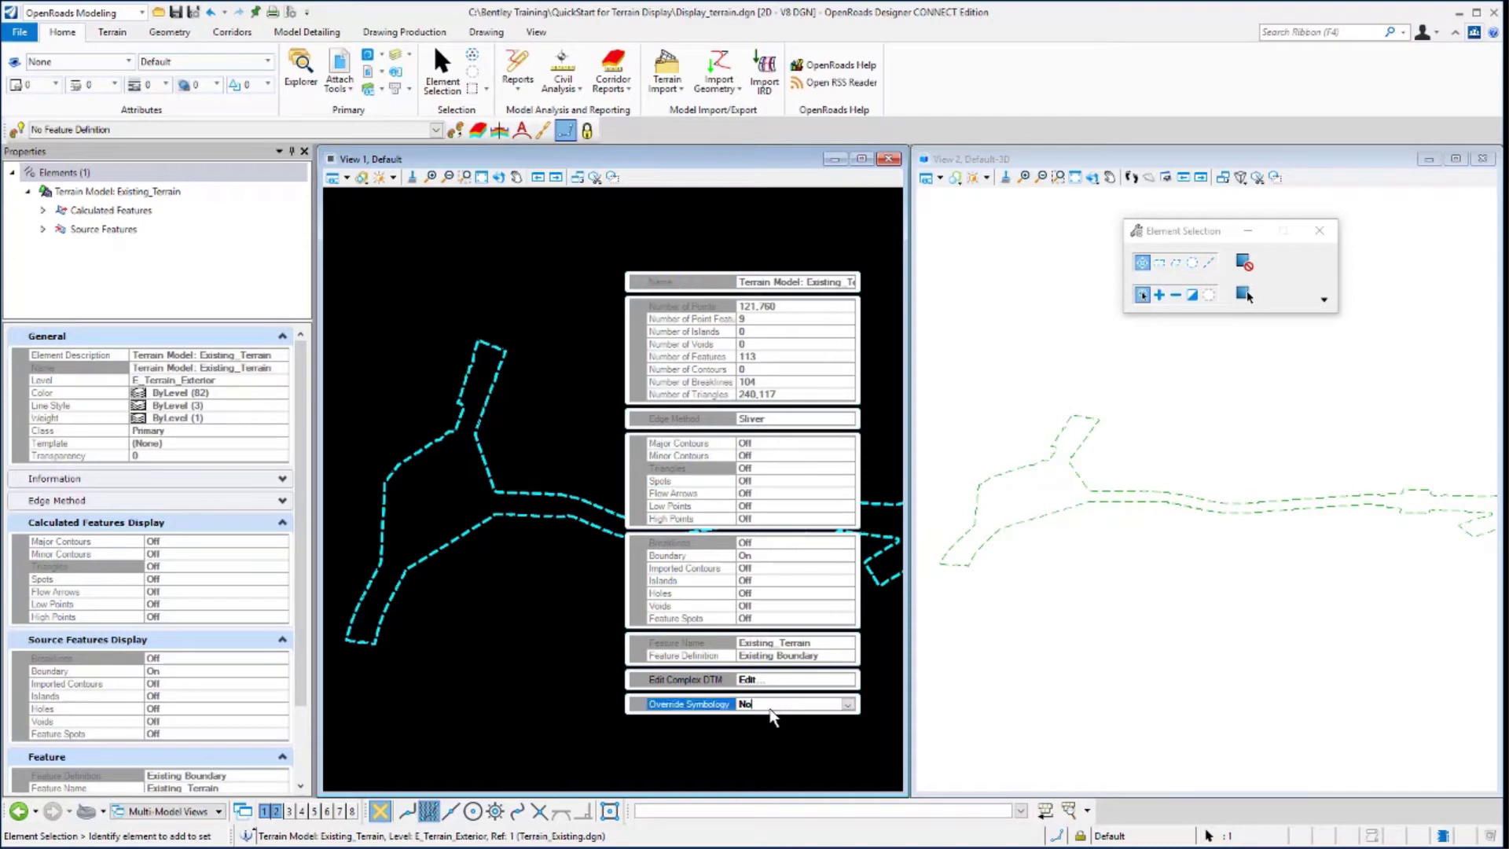
{"action": "left_click", "coordinate": [847, 705]}
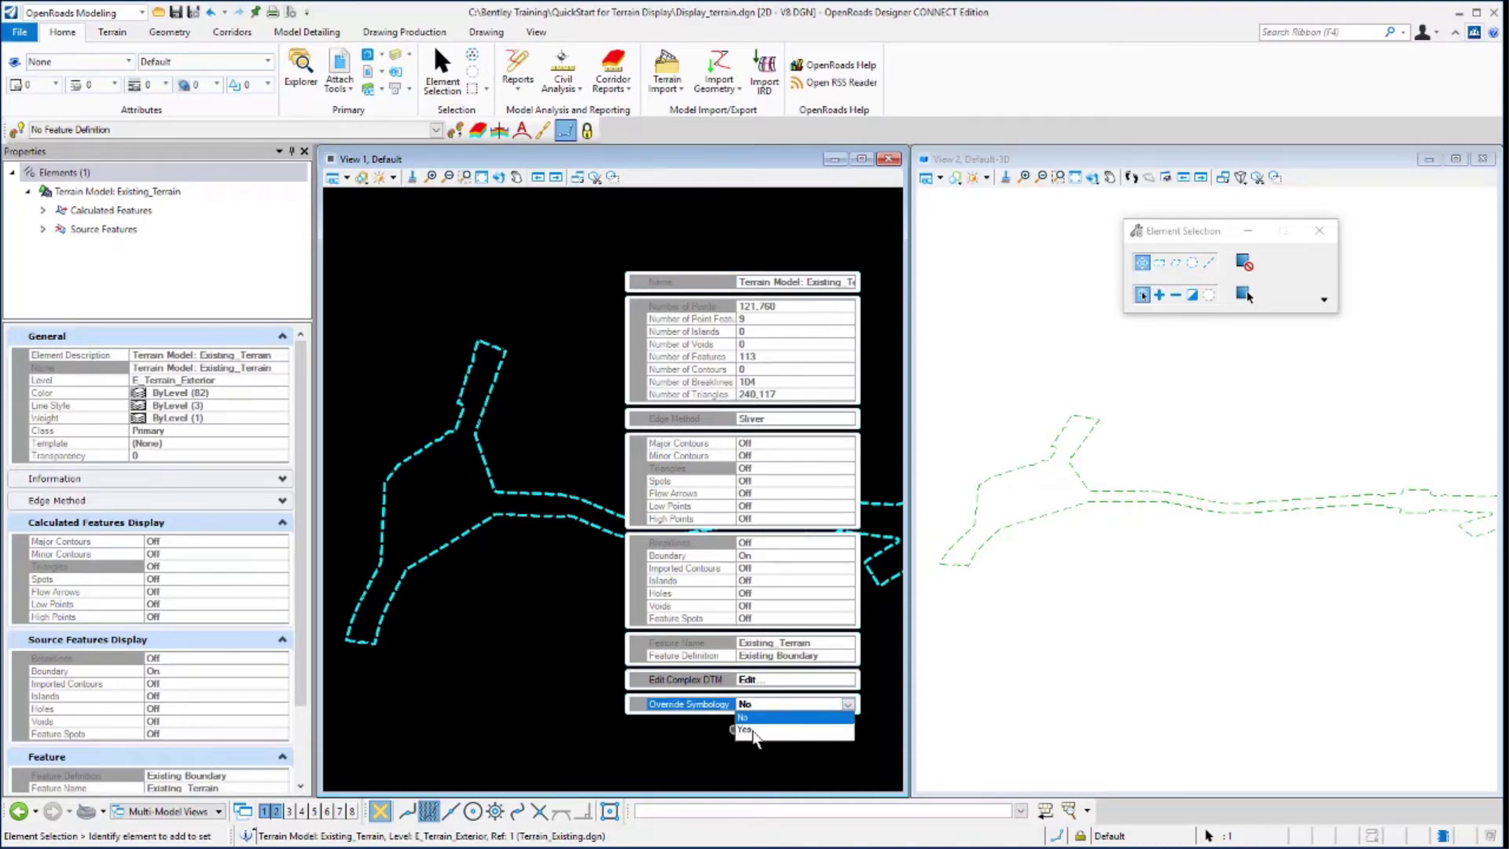
{"action": "left_click", "coordinate": [745, 730]}
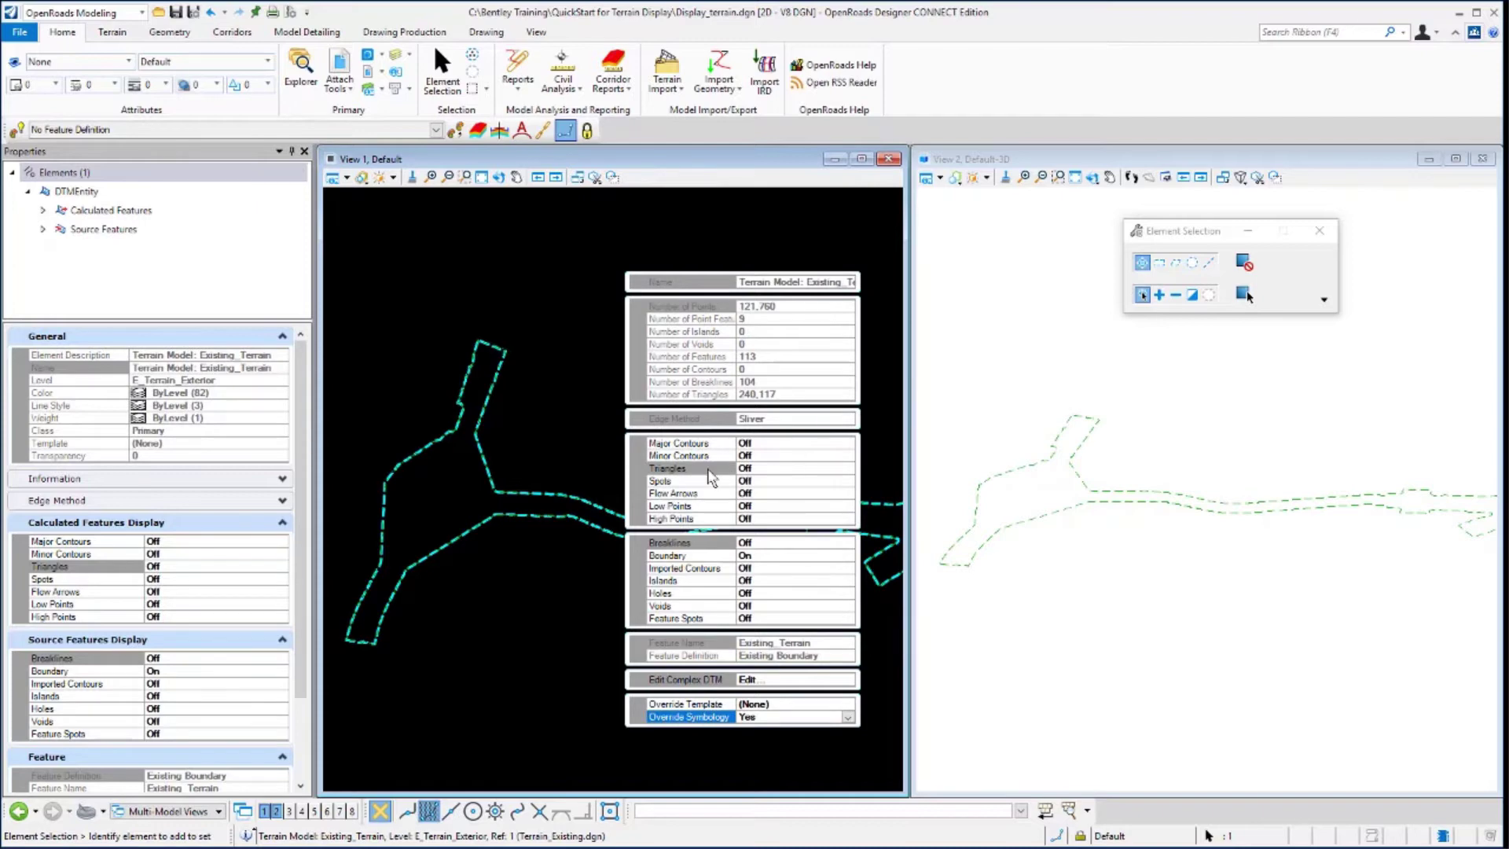
Step: Turn on major and minor contours, switching triangles on and then back off
{"action": "left_click", "coordinate": [764, 470]}
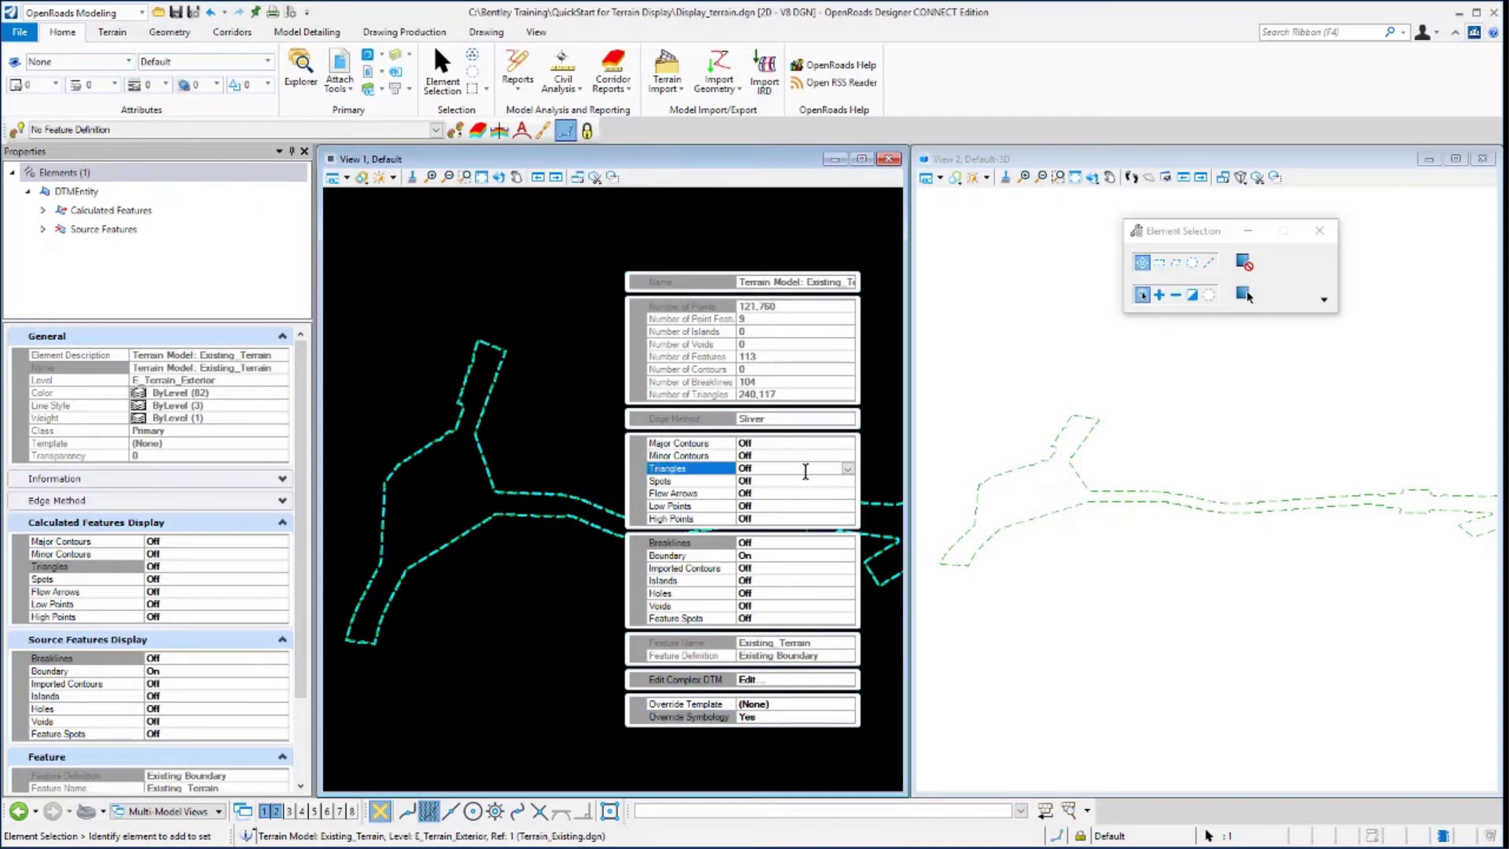
{"action": "left_click", "coordinate": [848, 470]}
{"action": "left_click", "coordinate": [762, 494]}
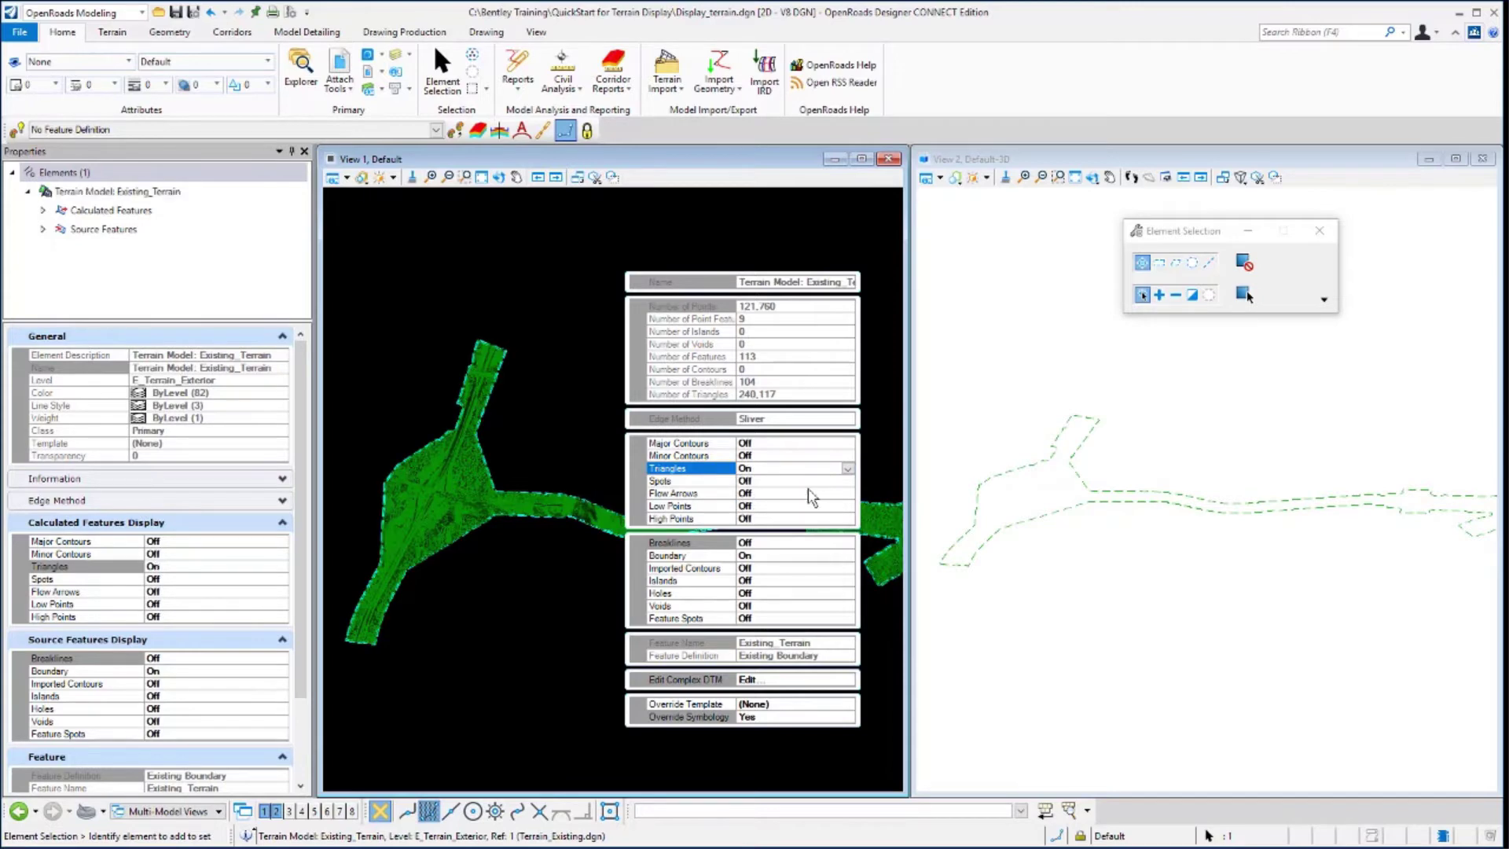
{"action": "double_click", "coordinate": [729, 444]}
{"action": "double_click", "coordinate": [720, 457]}
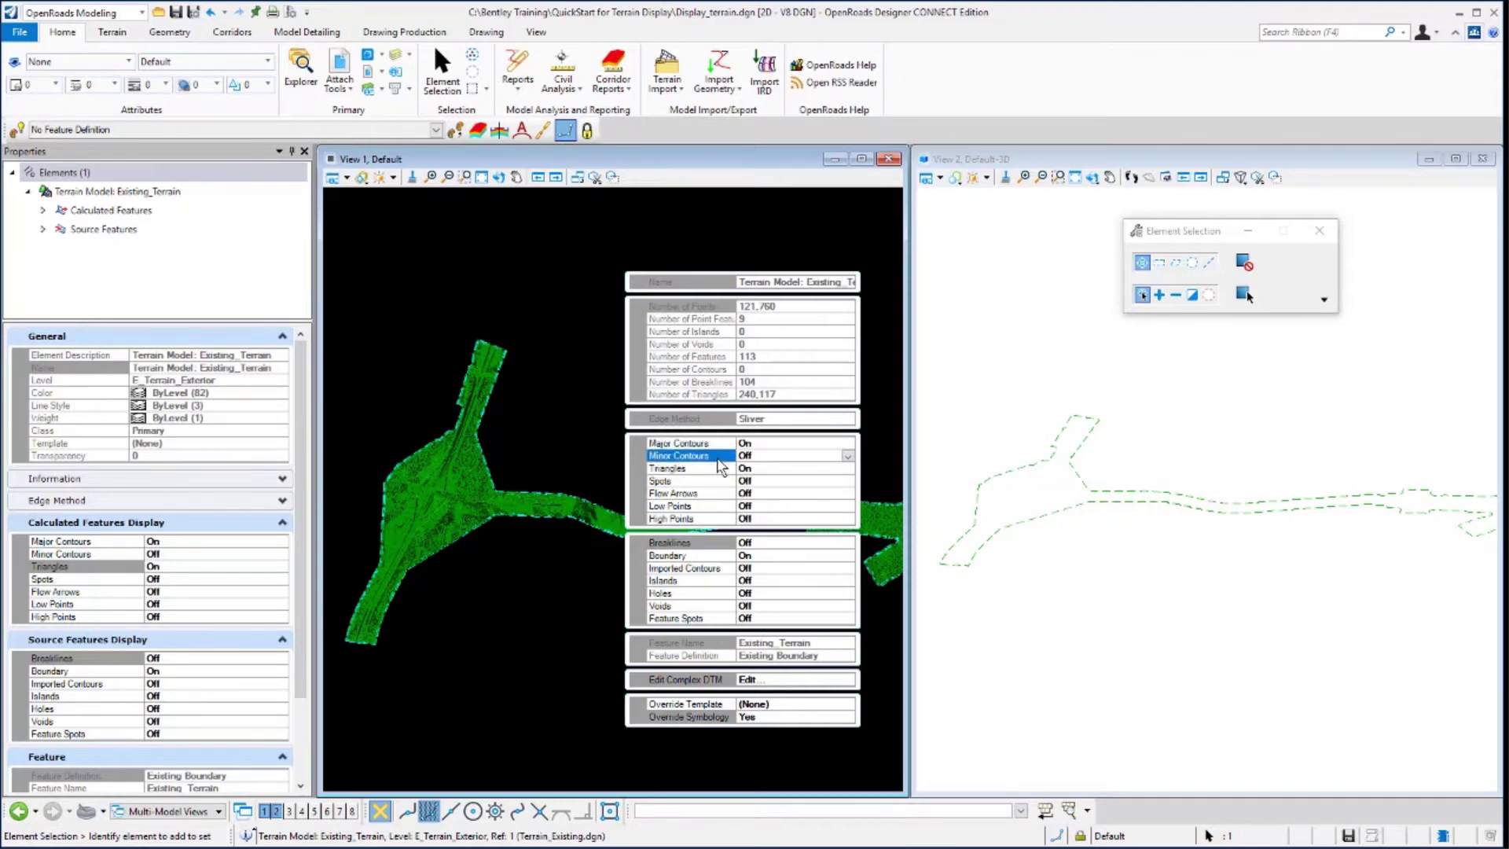
{"action": "double_click", "coordinate": [709, 469]}
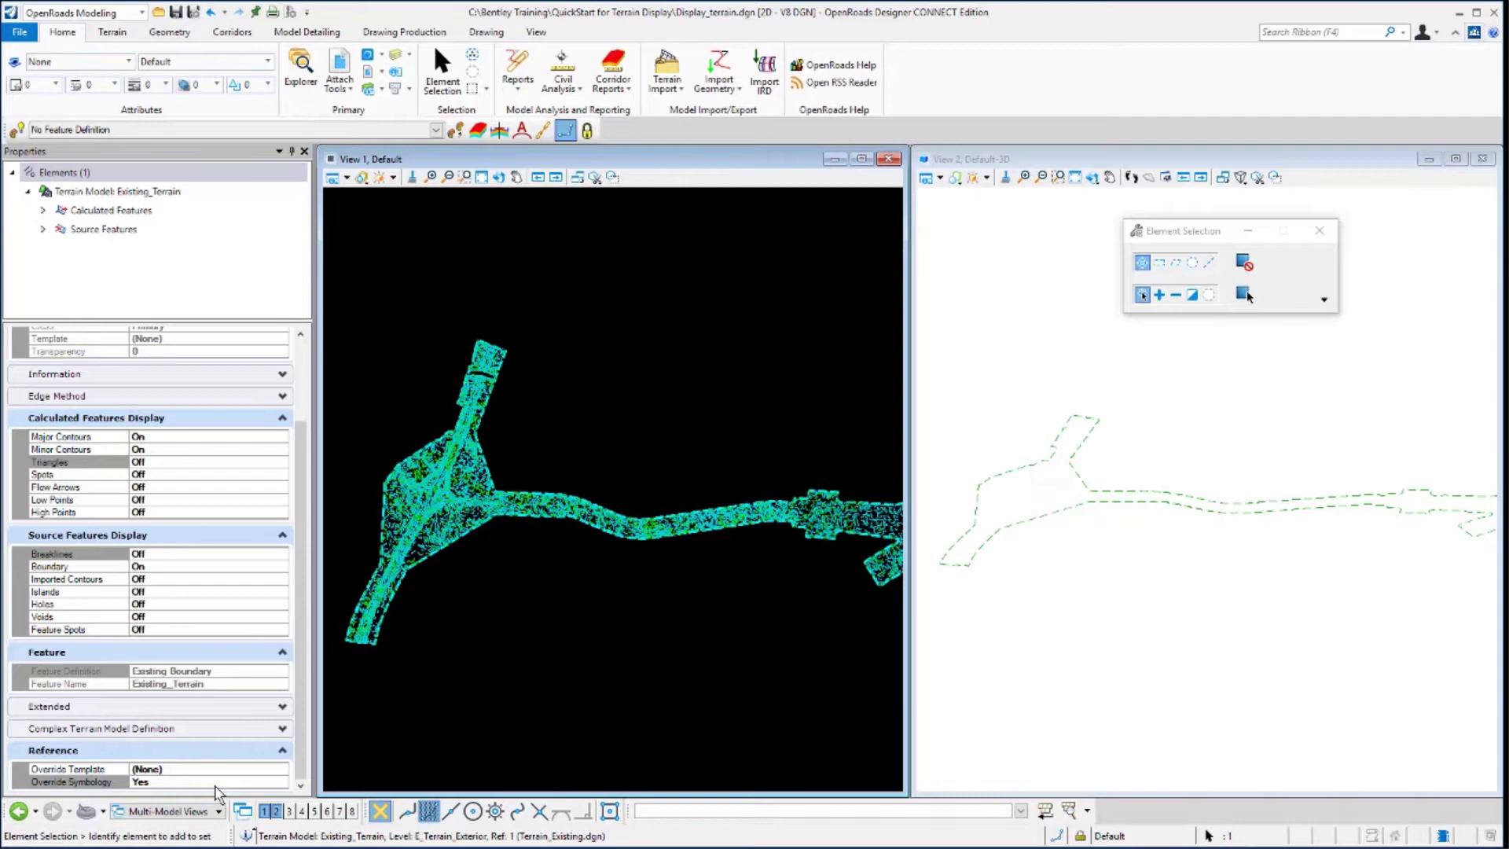
Step: Set the terrain's override template to Terrain > Existing_Triangles to show green triangles
{"action": "left_click", "coordinate": [41, 771]}
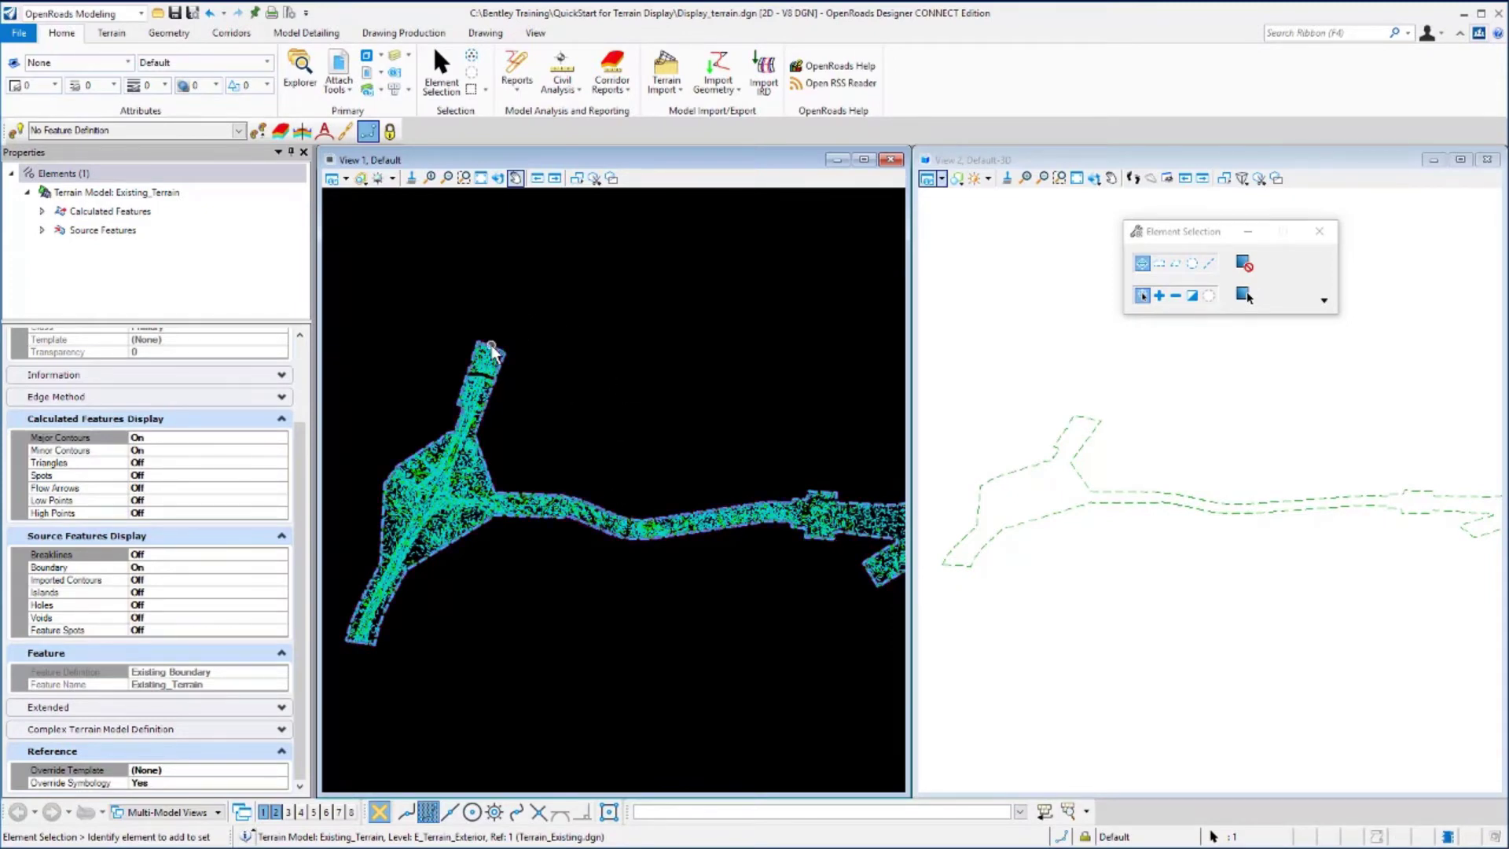
{"action": "mouse_move", "coordinate": [503, 355]}
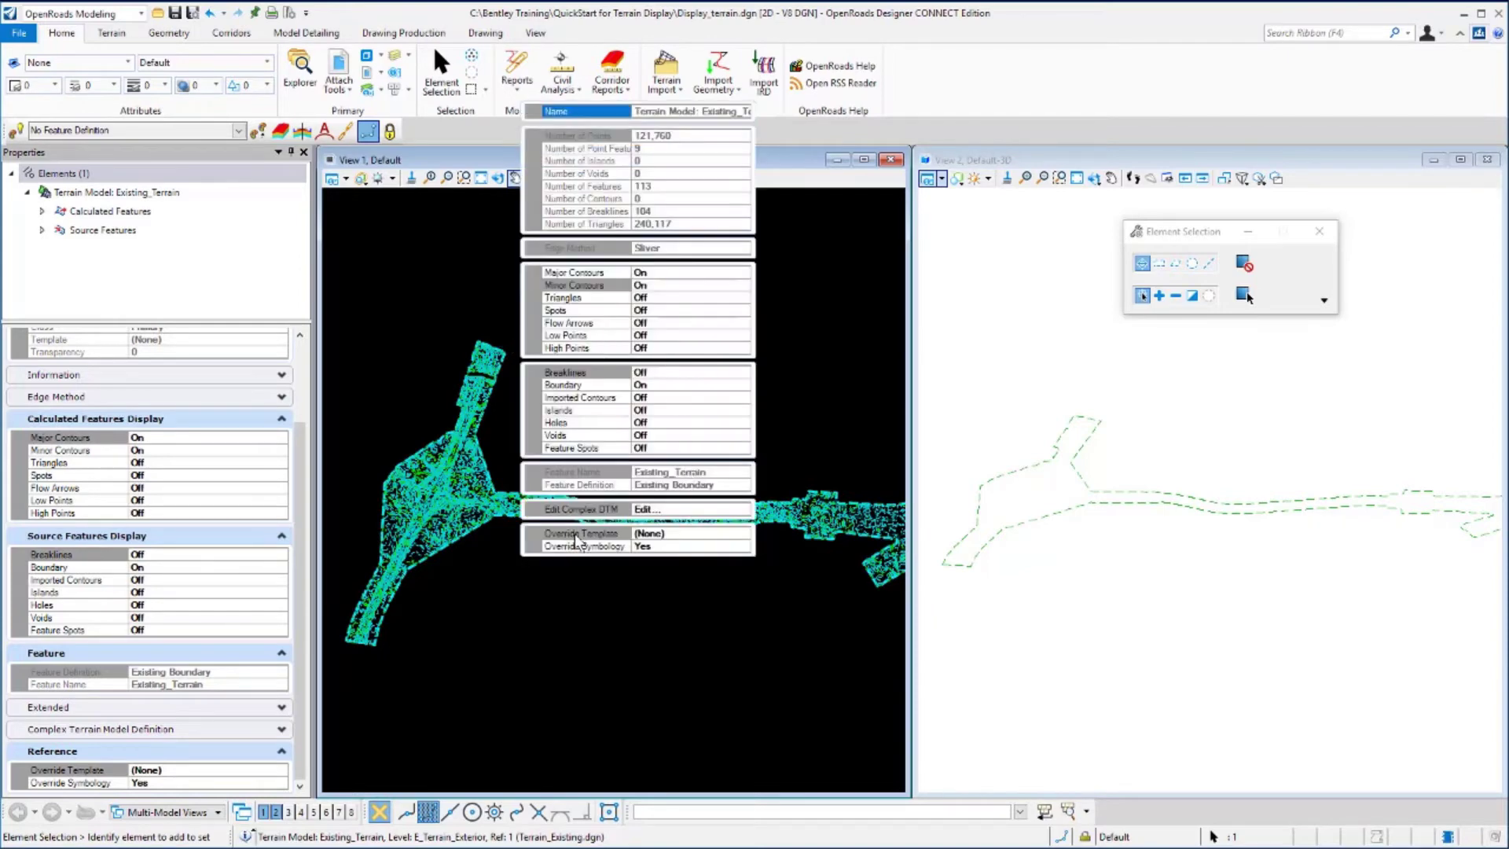
{"action": "left_click", "coordinate": [722, 535]}
{"action": "left_click", "coordinate": [743, 533]}
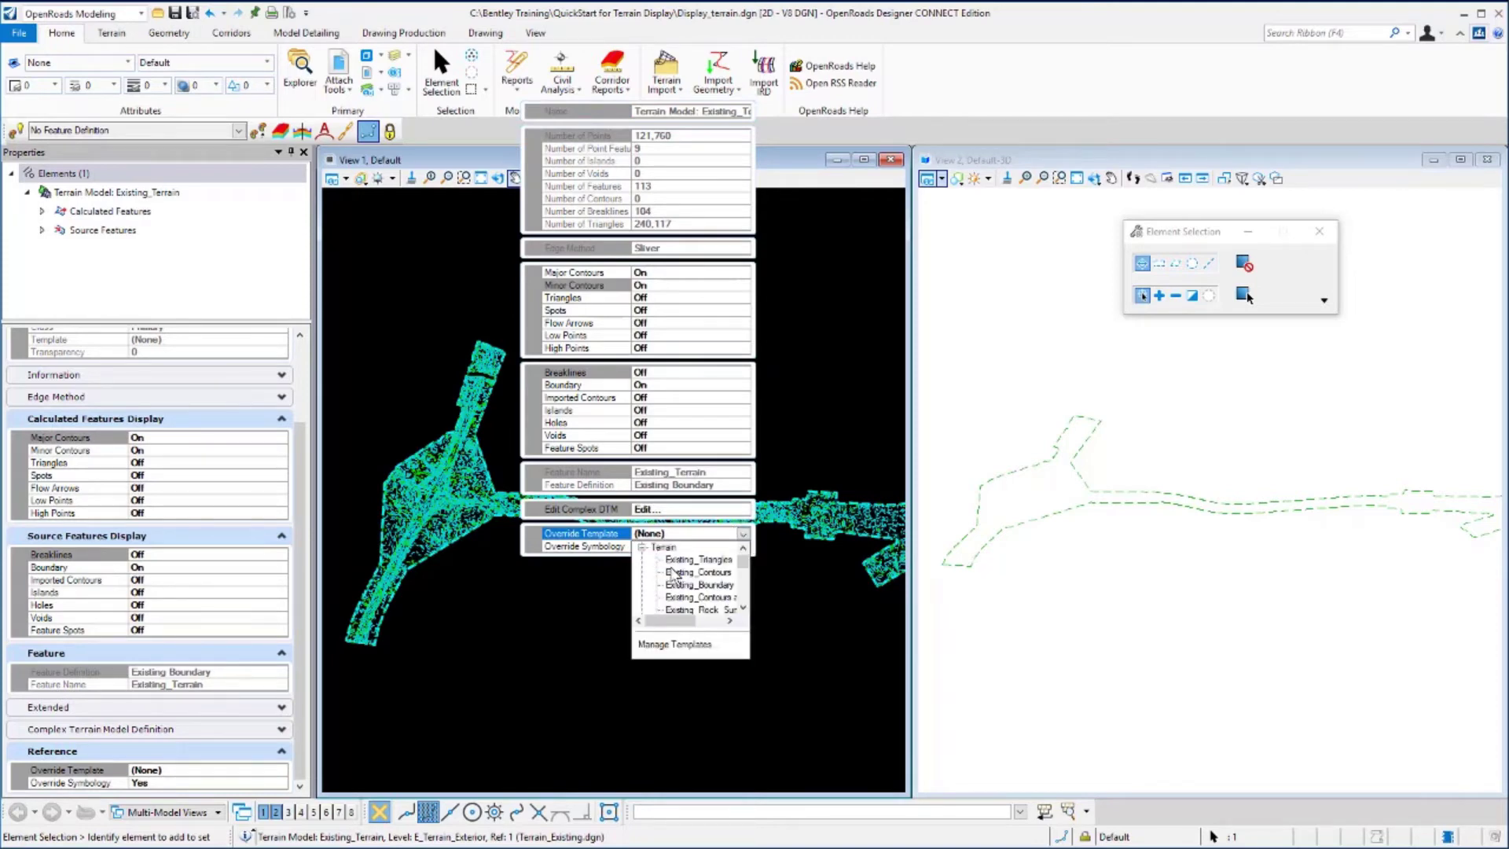
{"action": "left_click", "coordinate": [680, 560]}
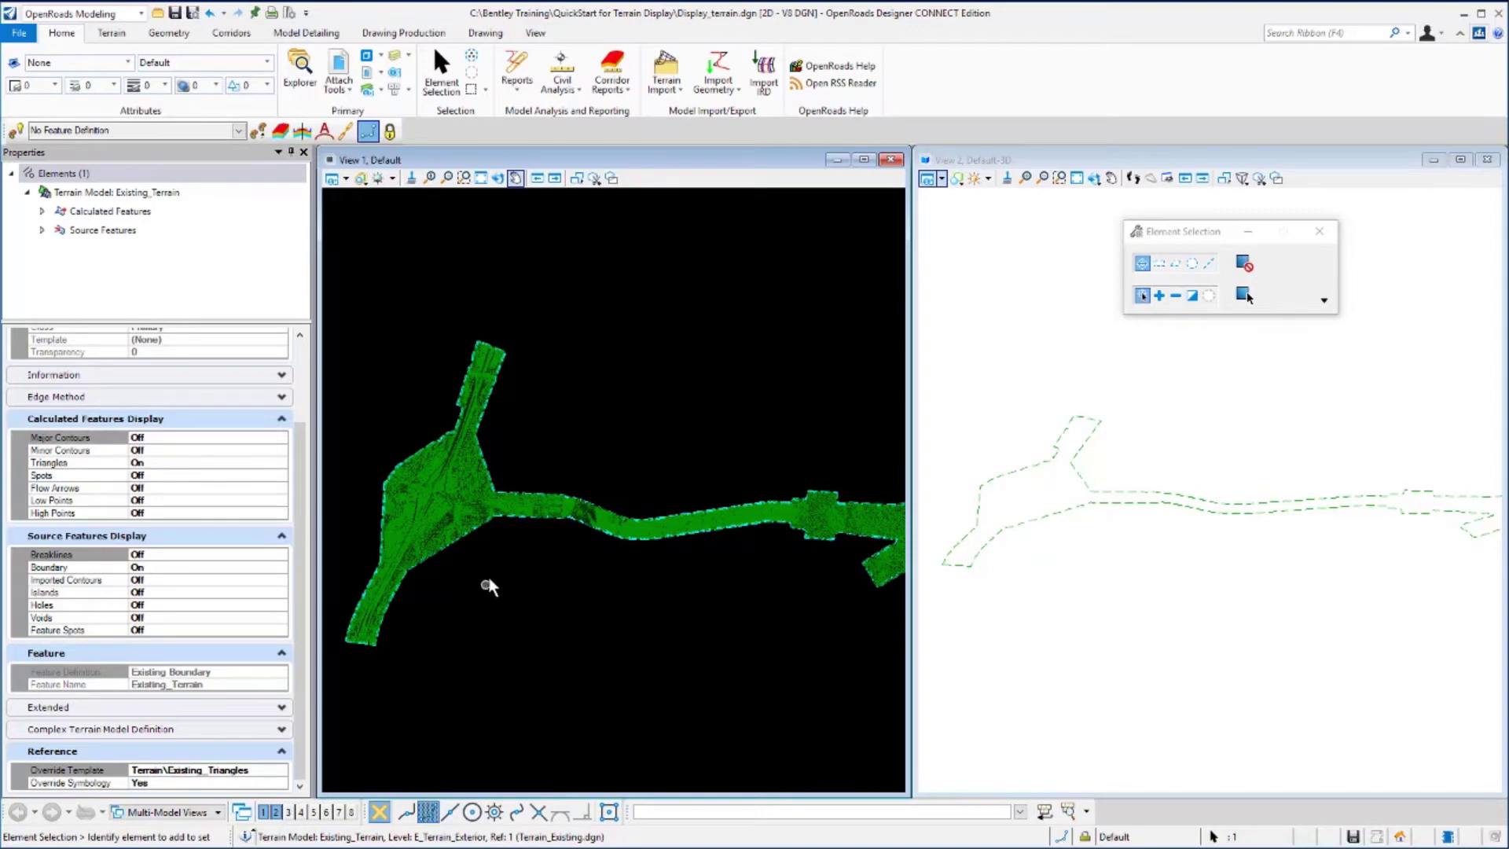
Step: Change the override template to Terrain > Existing_Contours so contours replace the triangles
{"action": "mouse_move", "coordinate": [492, 342]}
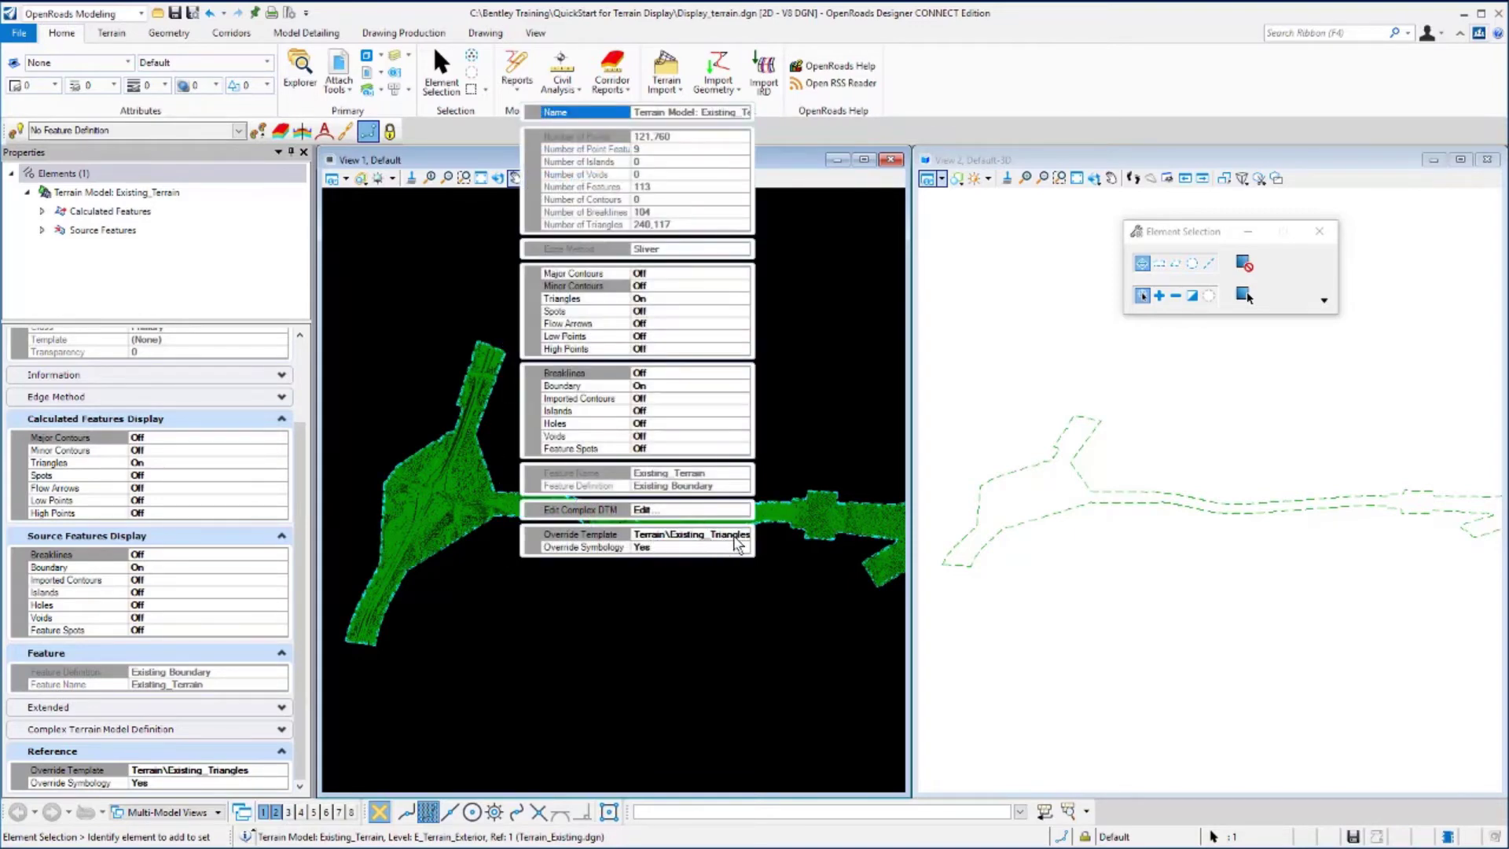
{"action": "left_click", "coordinate": [737, 536]}
{"action": "left_click", "coordinate": [743, 535]}
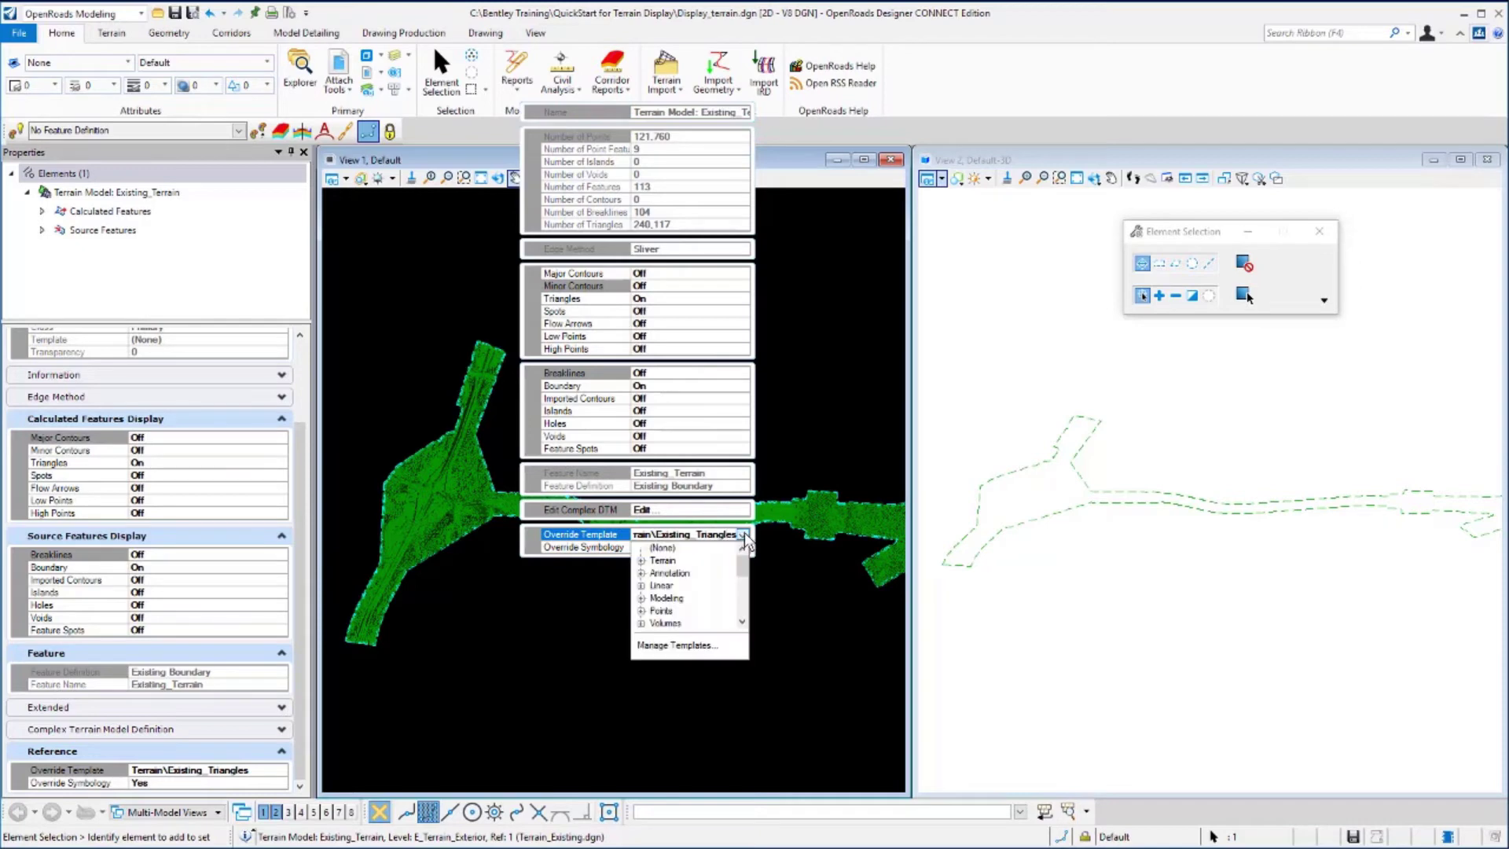
{"action": "left_click", "coordinate": [641, 560]}
{"action": "left_click", "coordinate": [674, 573]}
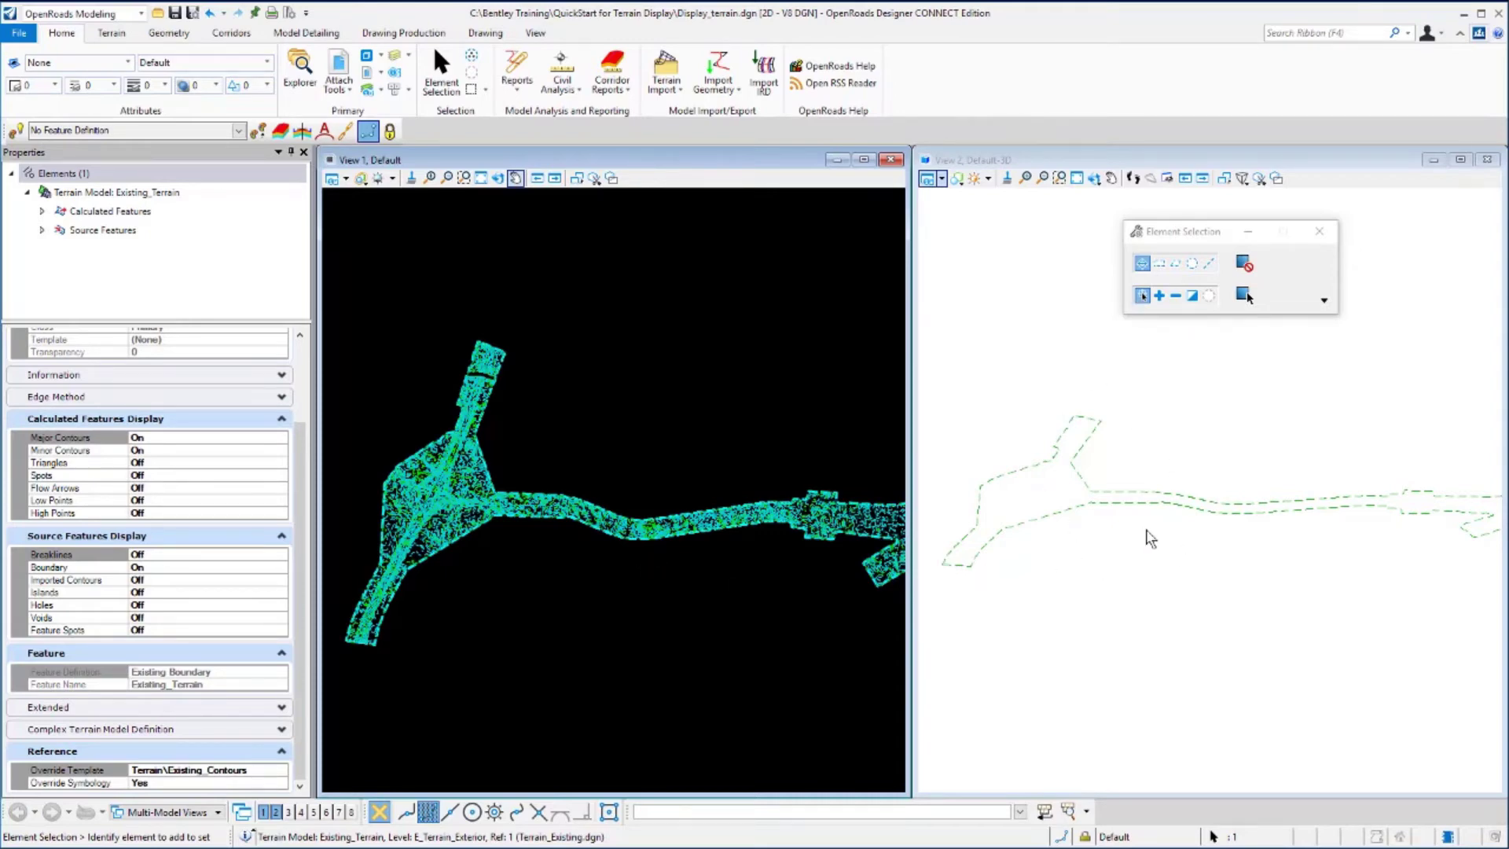
Step: Select the terrain in the 3D view and change its Override Symbology setting
{"action": "left_click", "coordinate": [1069, 370]}
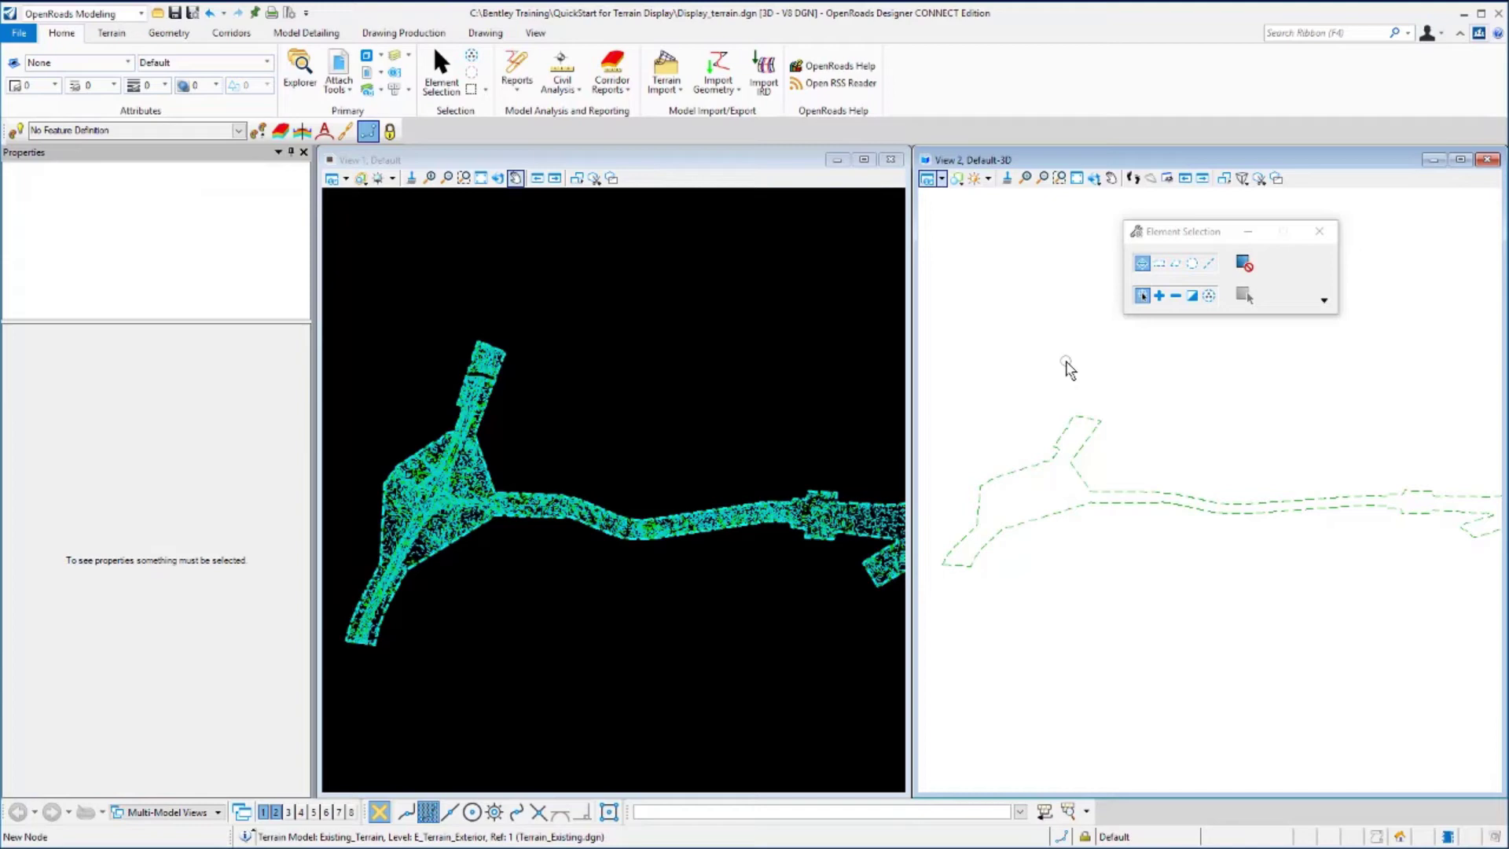
{"action": "left_click", "coordinate": [1093, 425]}
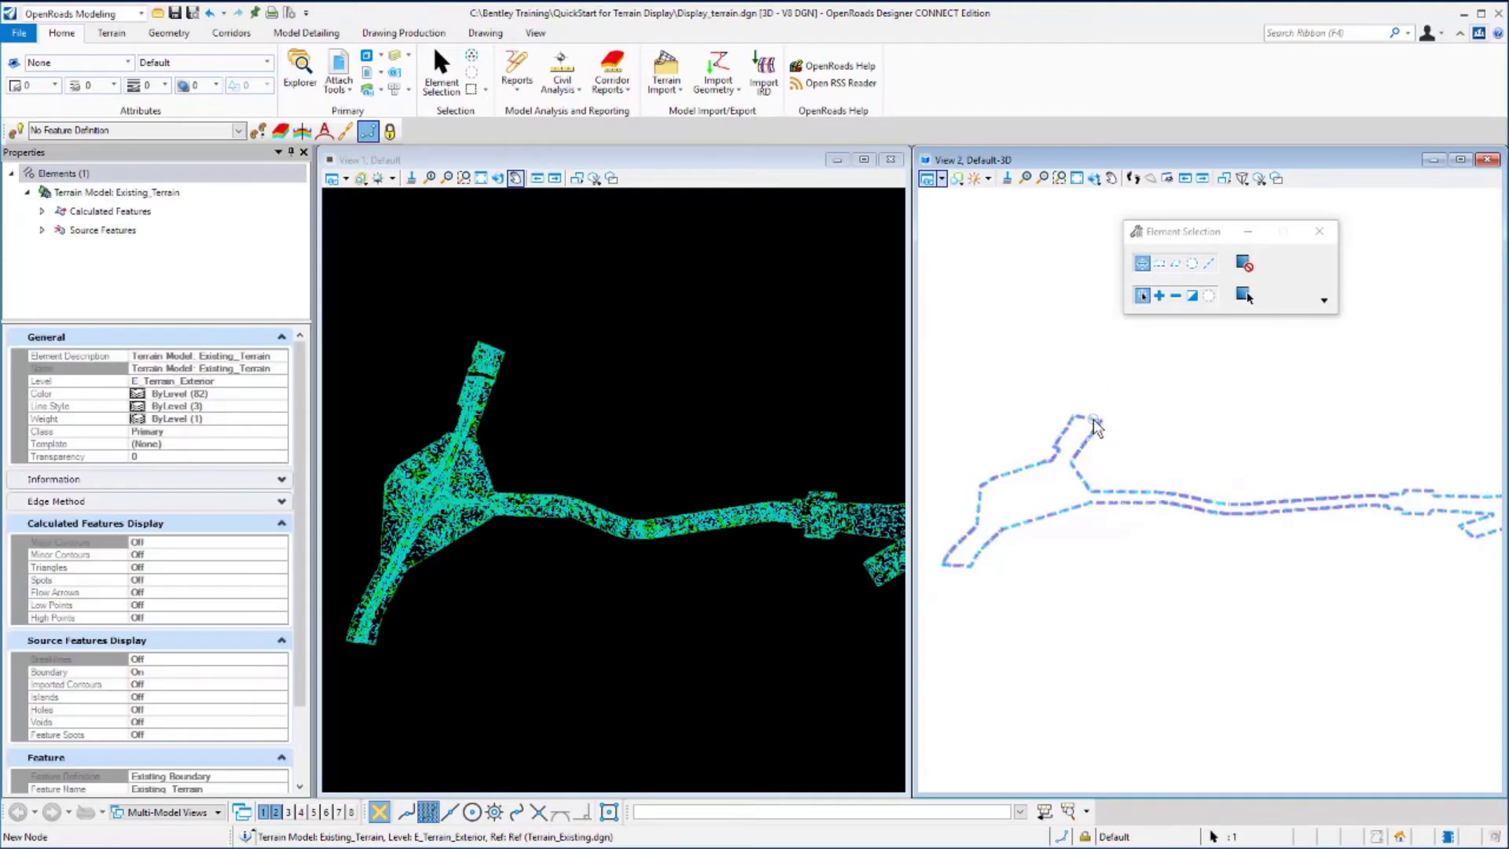
{"action": "mouse_move", "coordinate": [1119, 418]}
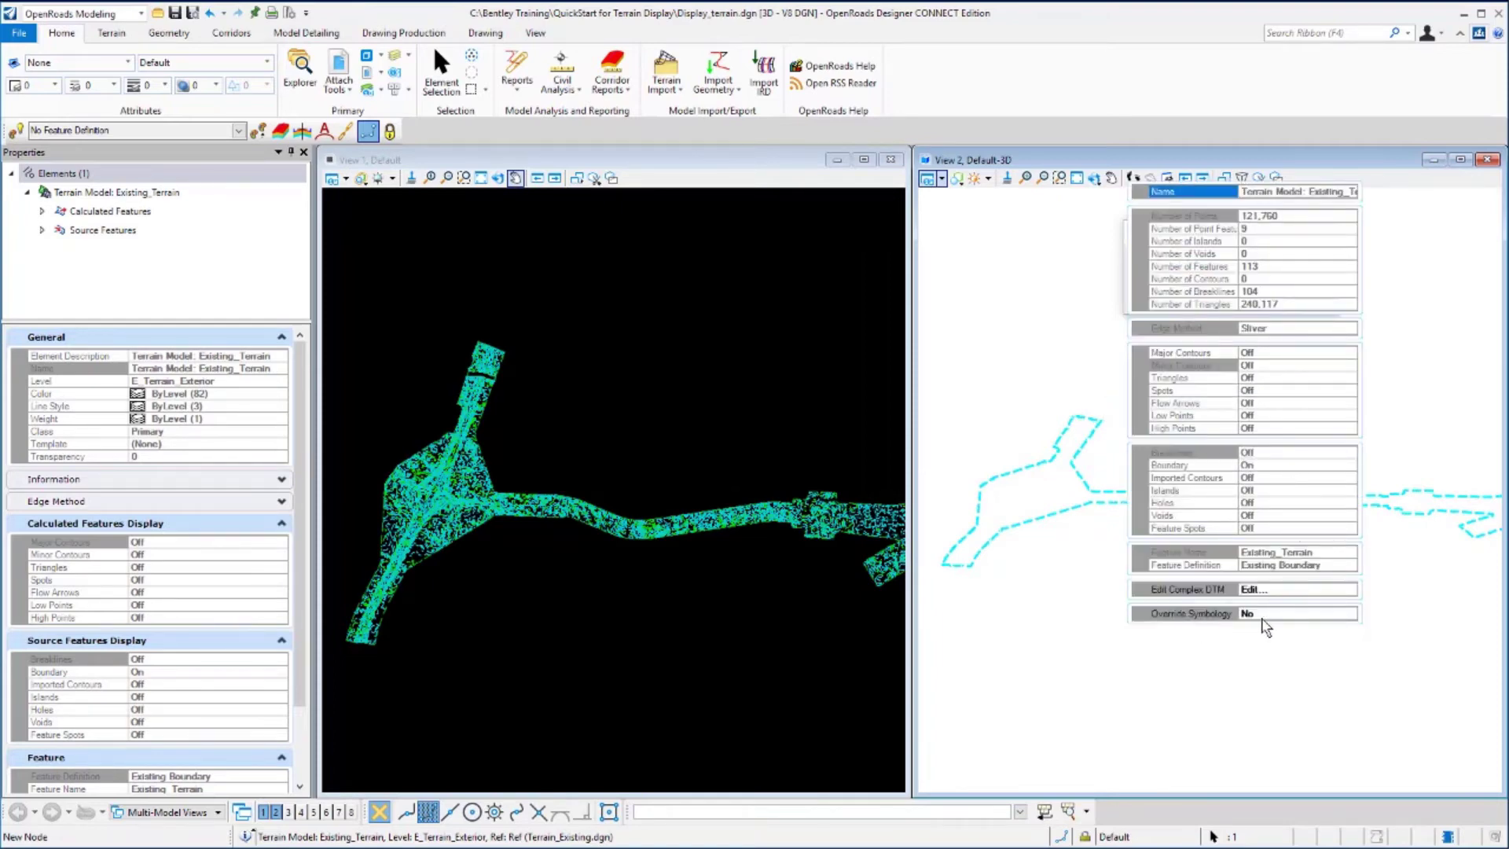
{"action": "left_click", "coordinate": [1296, 621]}
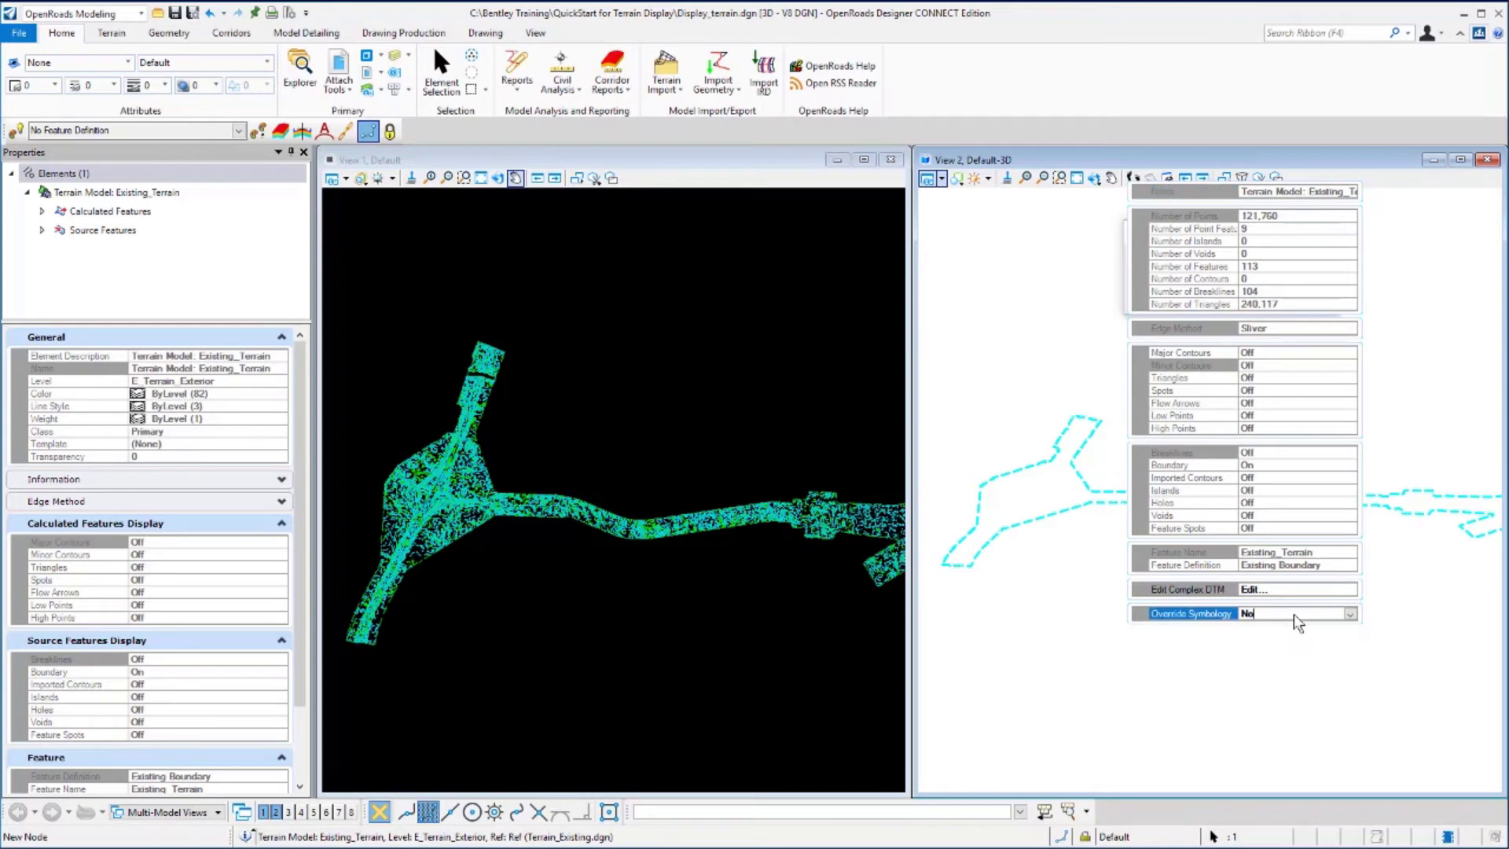
{"action": "left_click", "coordinate": [1350, 614]}
{"action": "left_click", "coordinate": [1255, 645]}
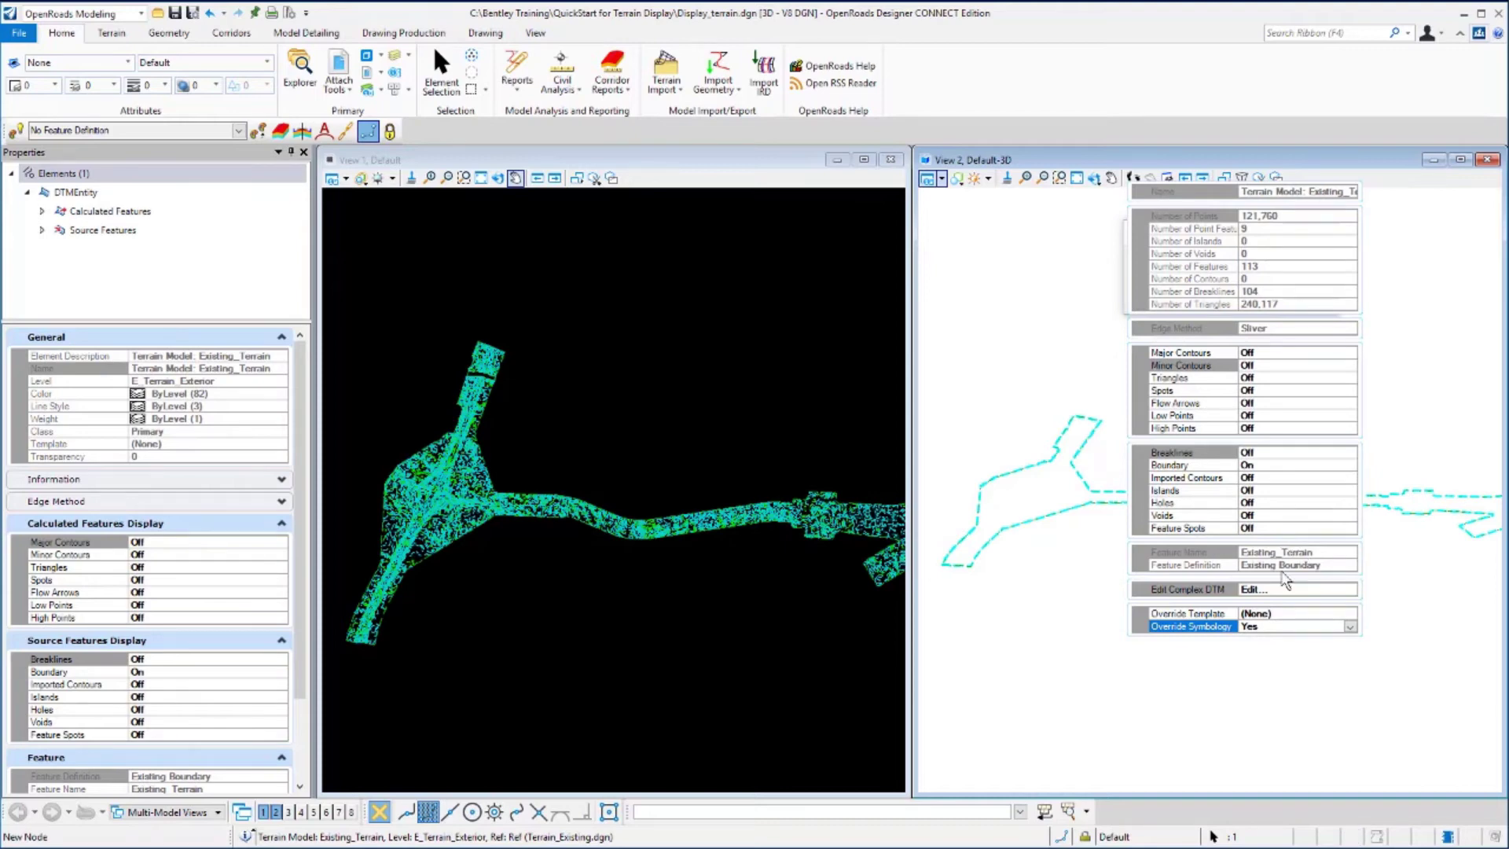
Step: Give the 3D terrain the Terrain > Existing_Triangles override template
{"action": "left_click", "coordinate": [1332, 614]}
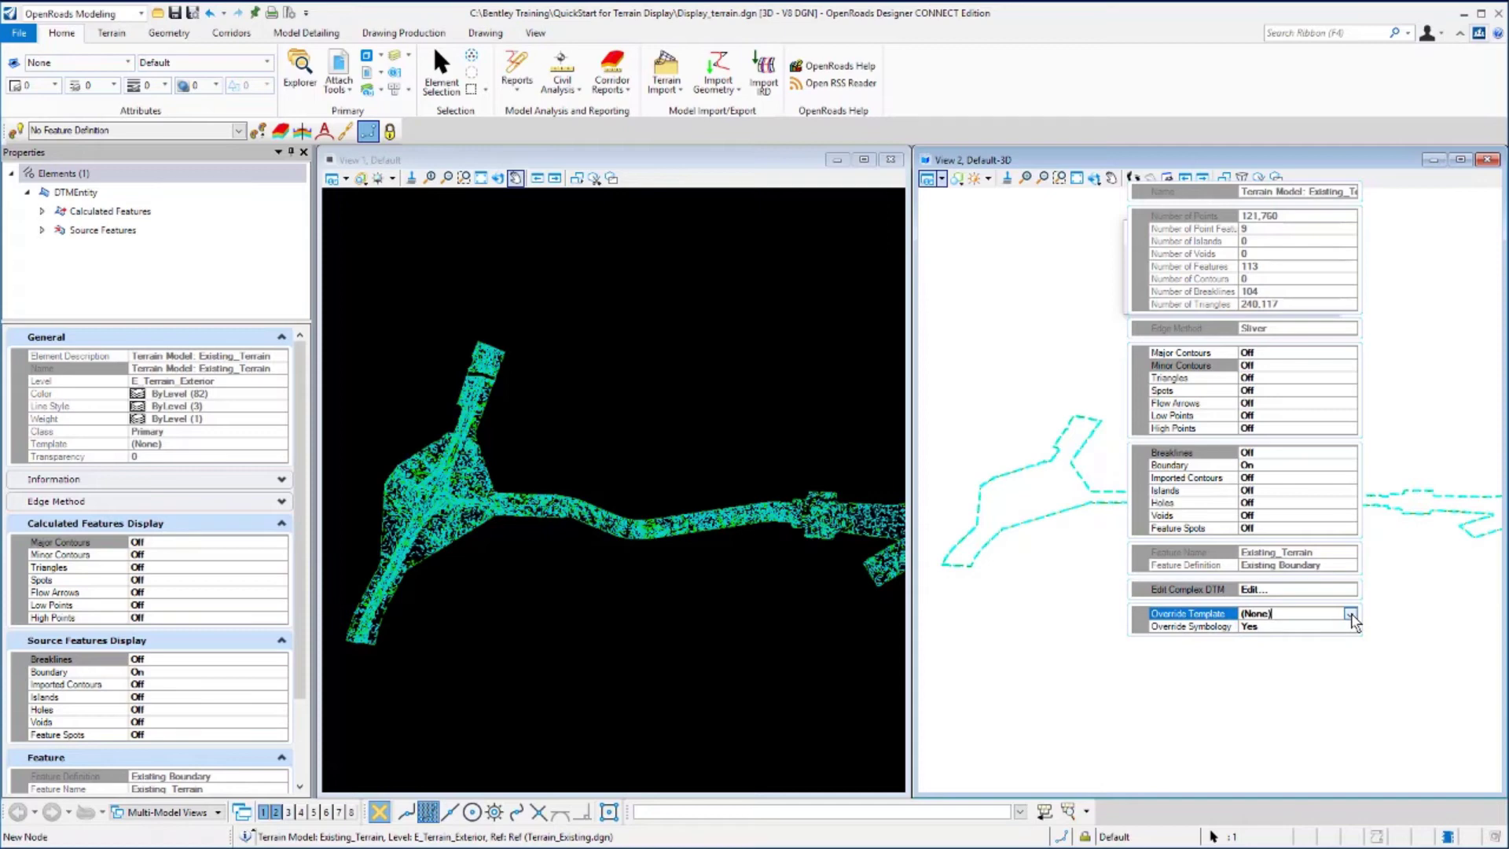
{"action": "left_click", "coordinate": [1350, 614]}
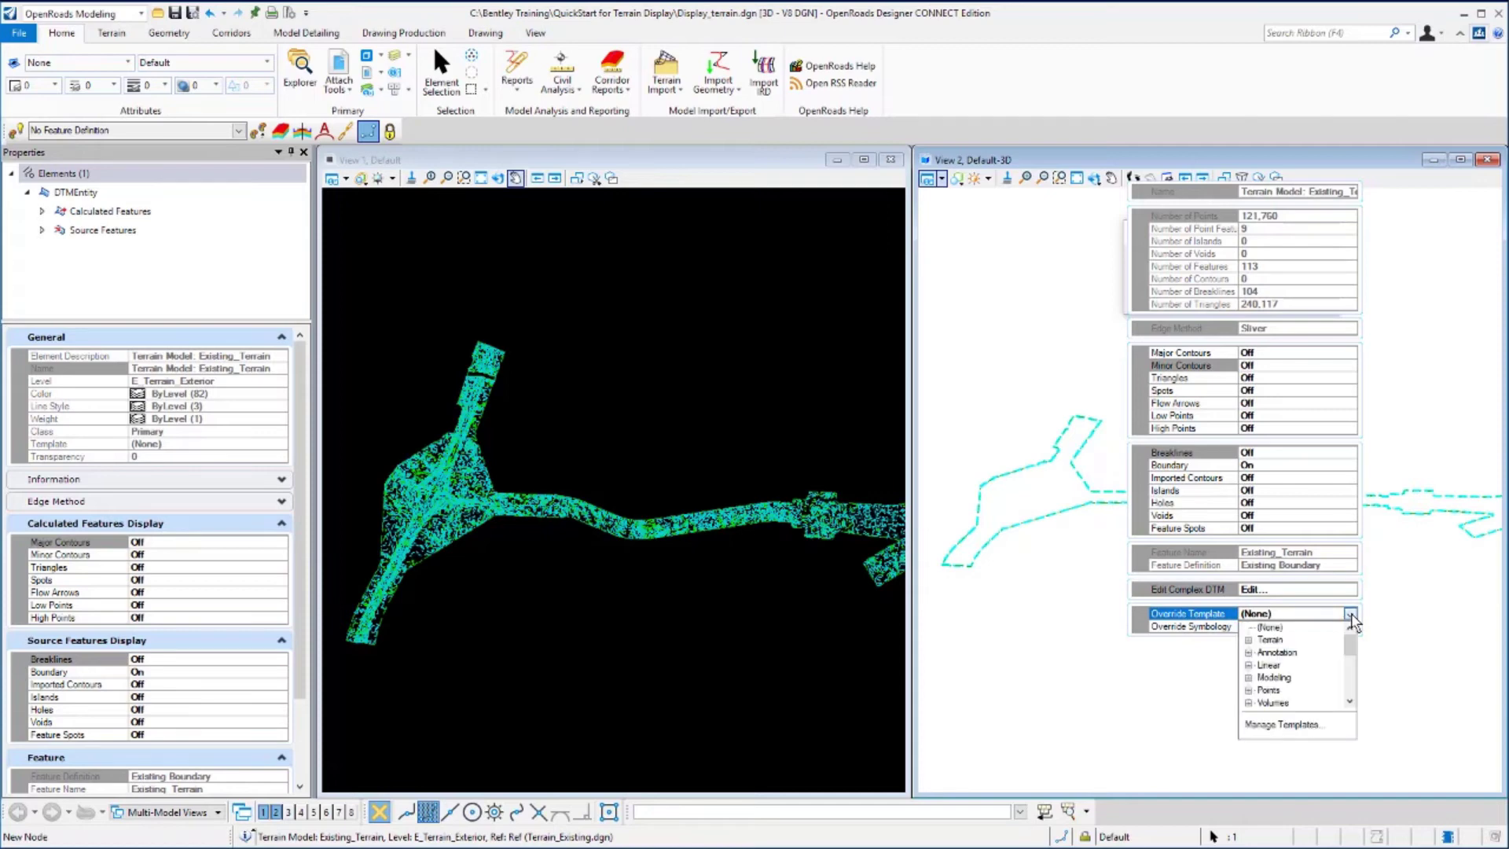
{"action": "left_click", "coordinate": [1248, 640]}
{"action": "left_click", "coordinate": [1281, 640]}
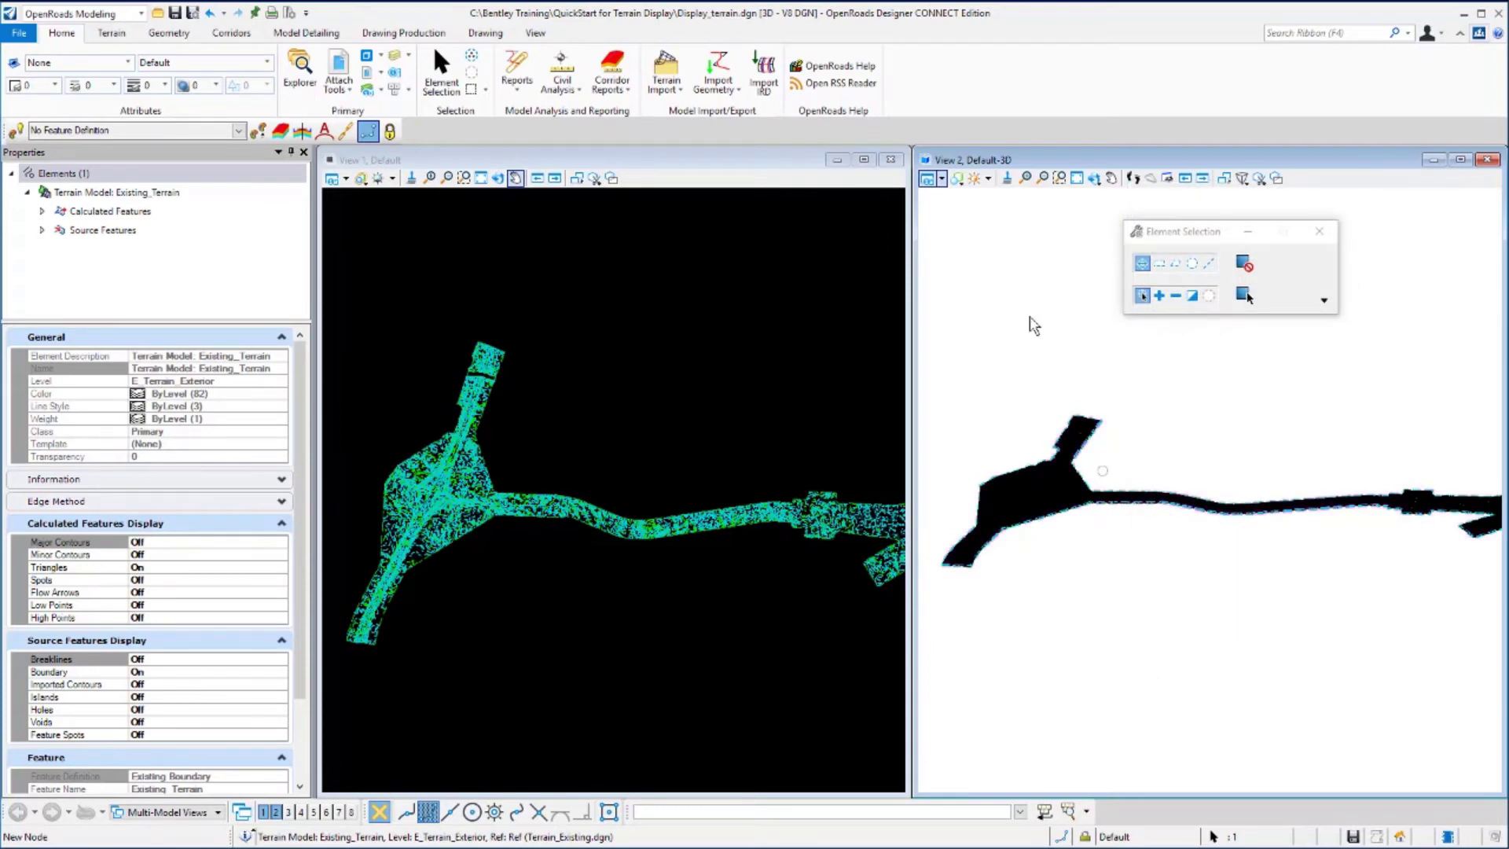
Step: Window-zoom the 3D view onto the terrain's central junction to show the triangle mesh
{"action": "left_click", "coordinate": [1059, 178]}
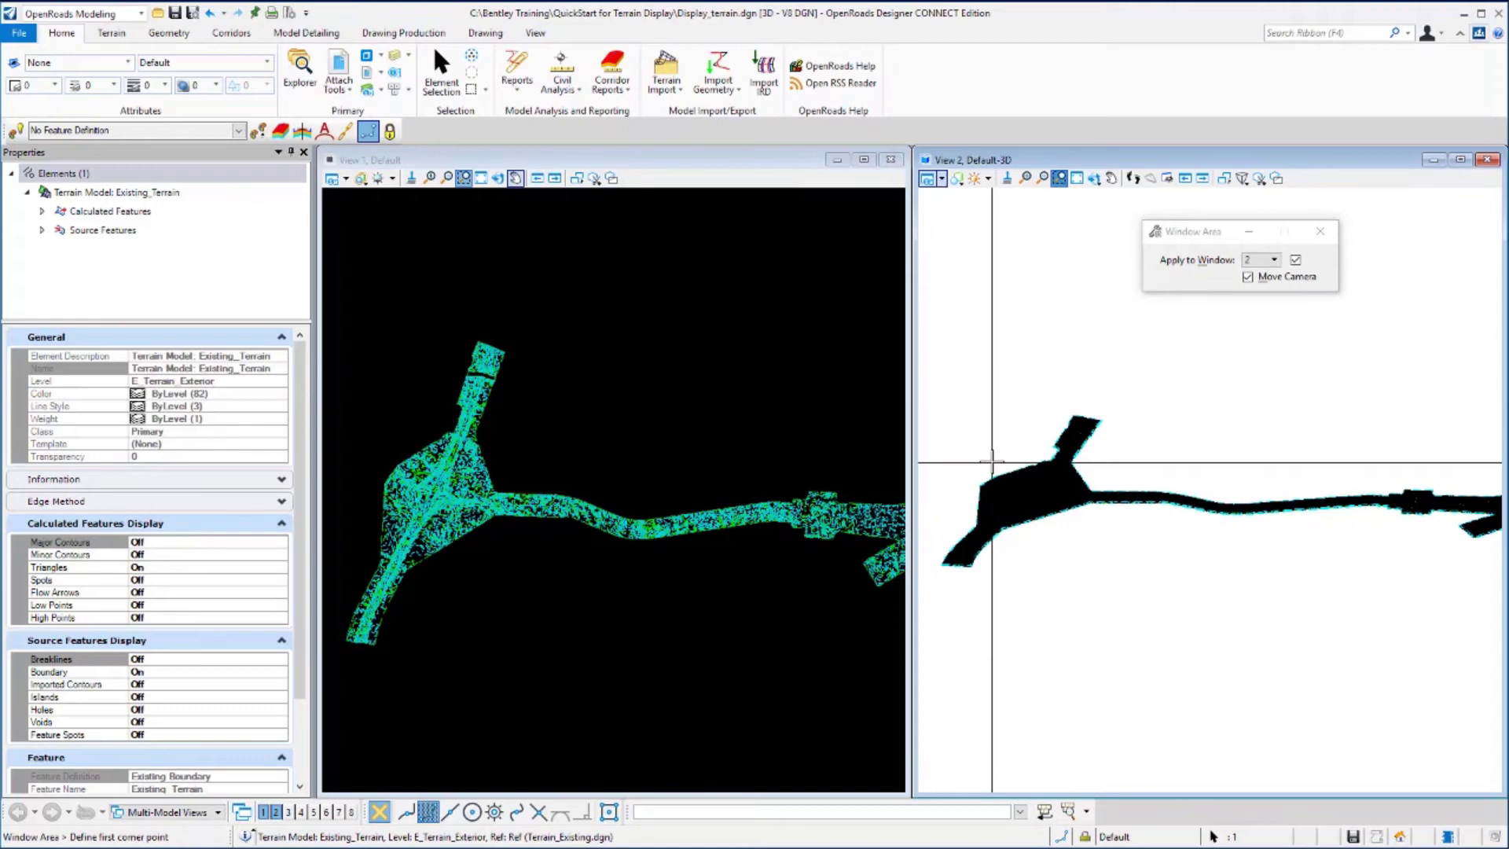
{"action": "left_click", "coordinate": [992, 460]}
{"action": "left_click", "coordinate": [1094, 547]}
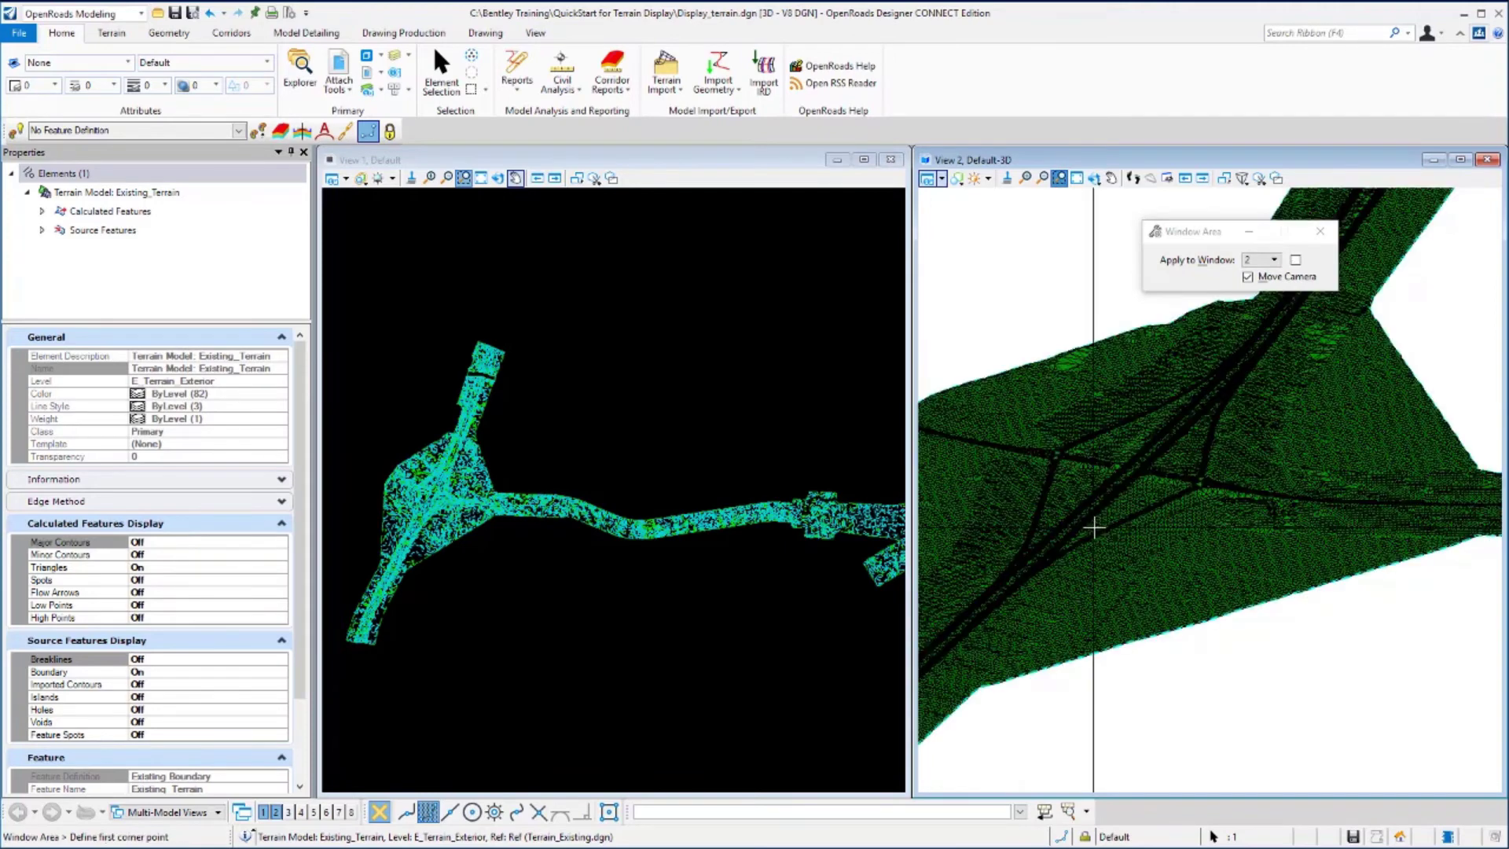
{"action": "right_click", "coordinate": [1181, 549]}
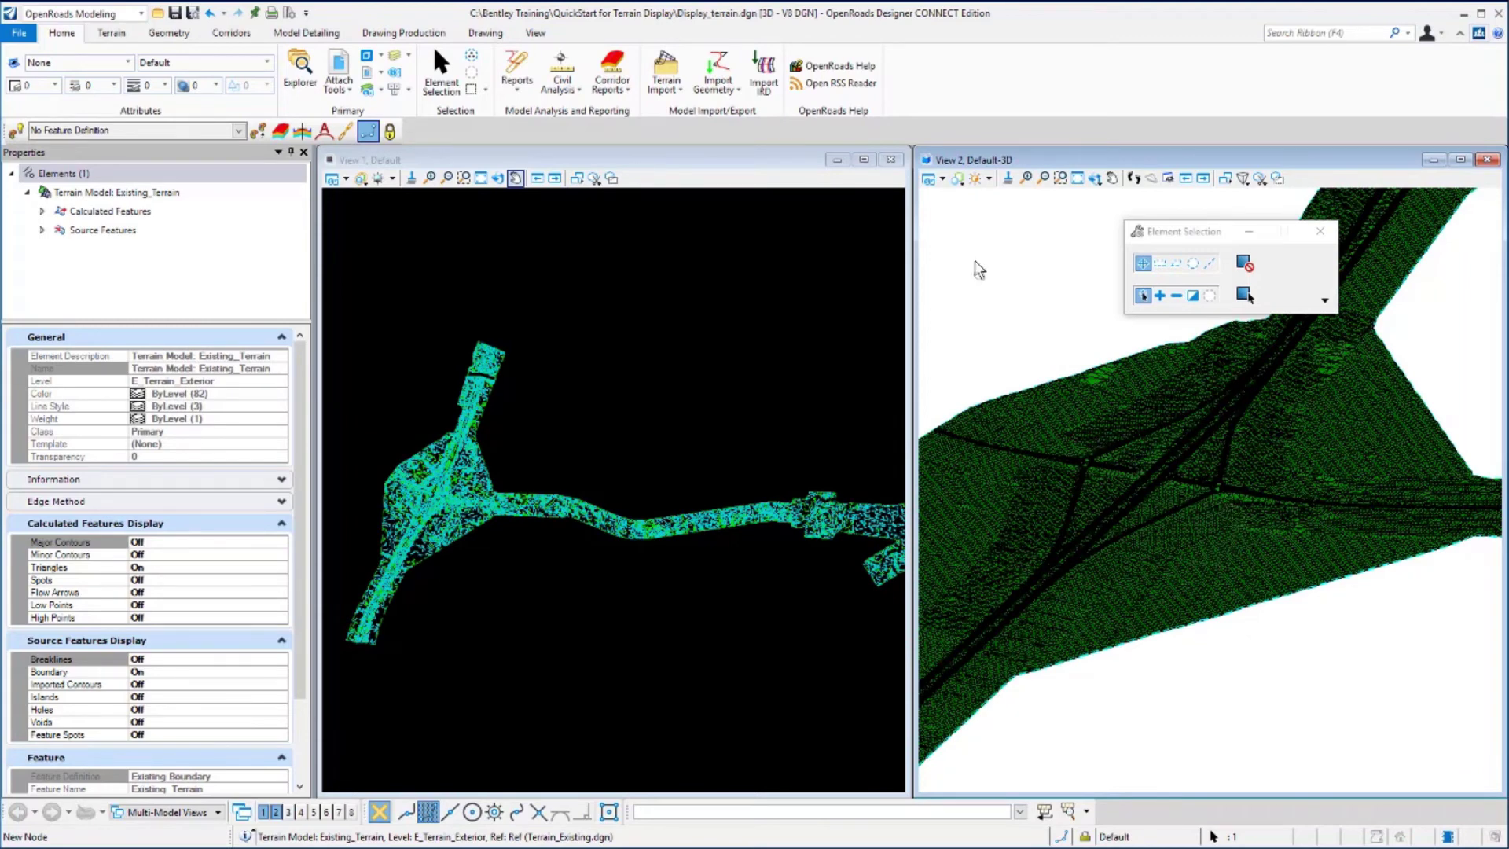
{"action": "left_click", "coordinate": [943, 183]}
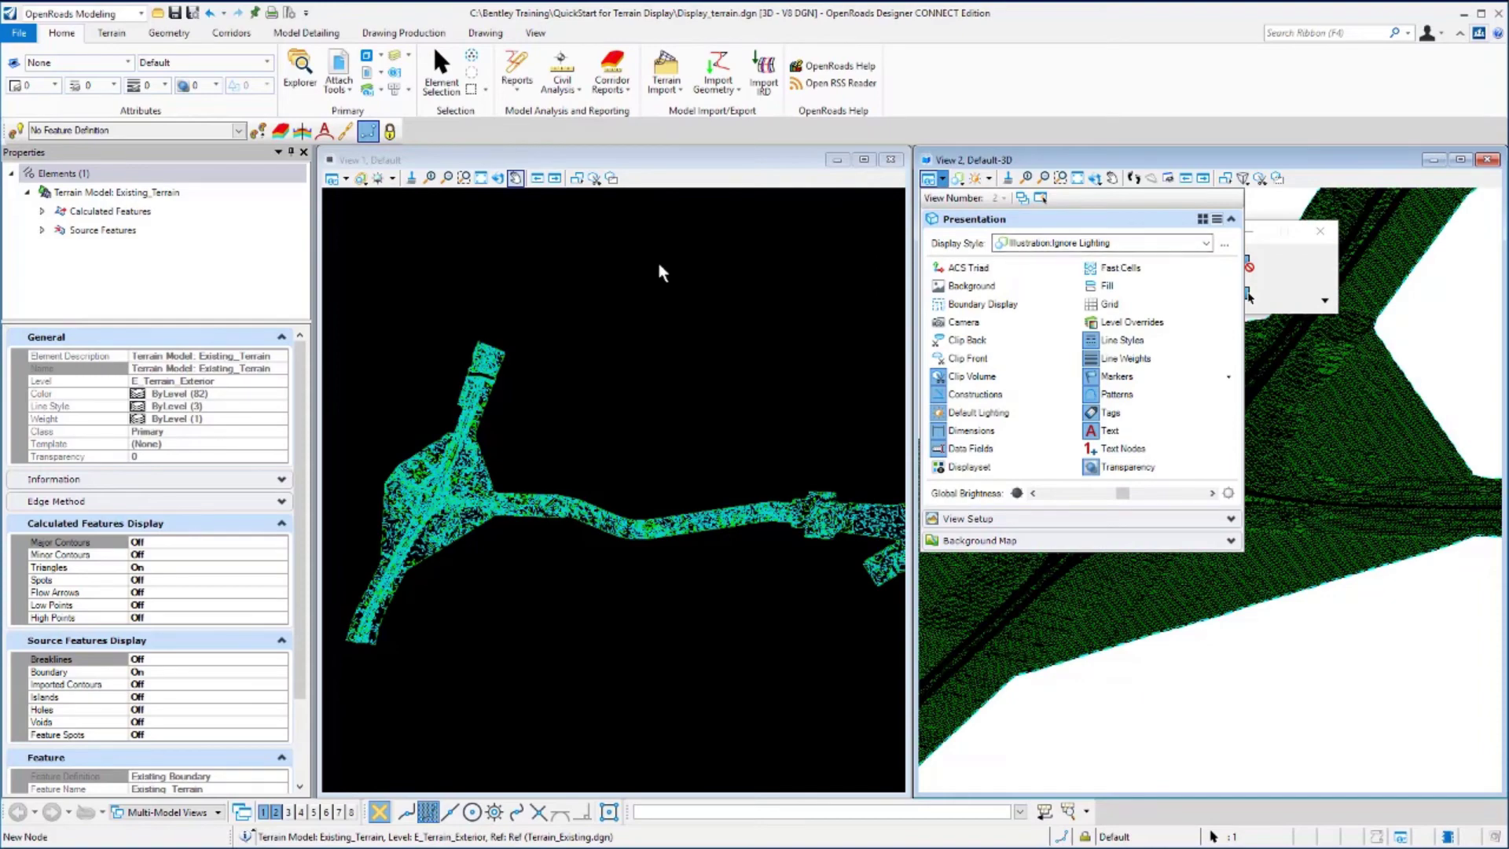
{"action": "left_click", "coordinate": [344, 181]}
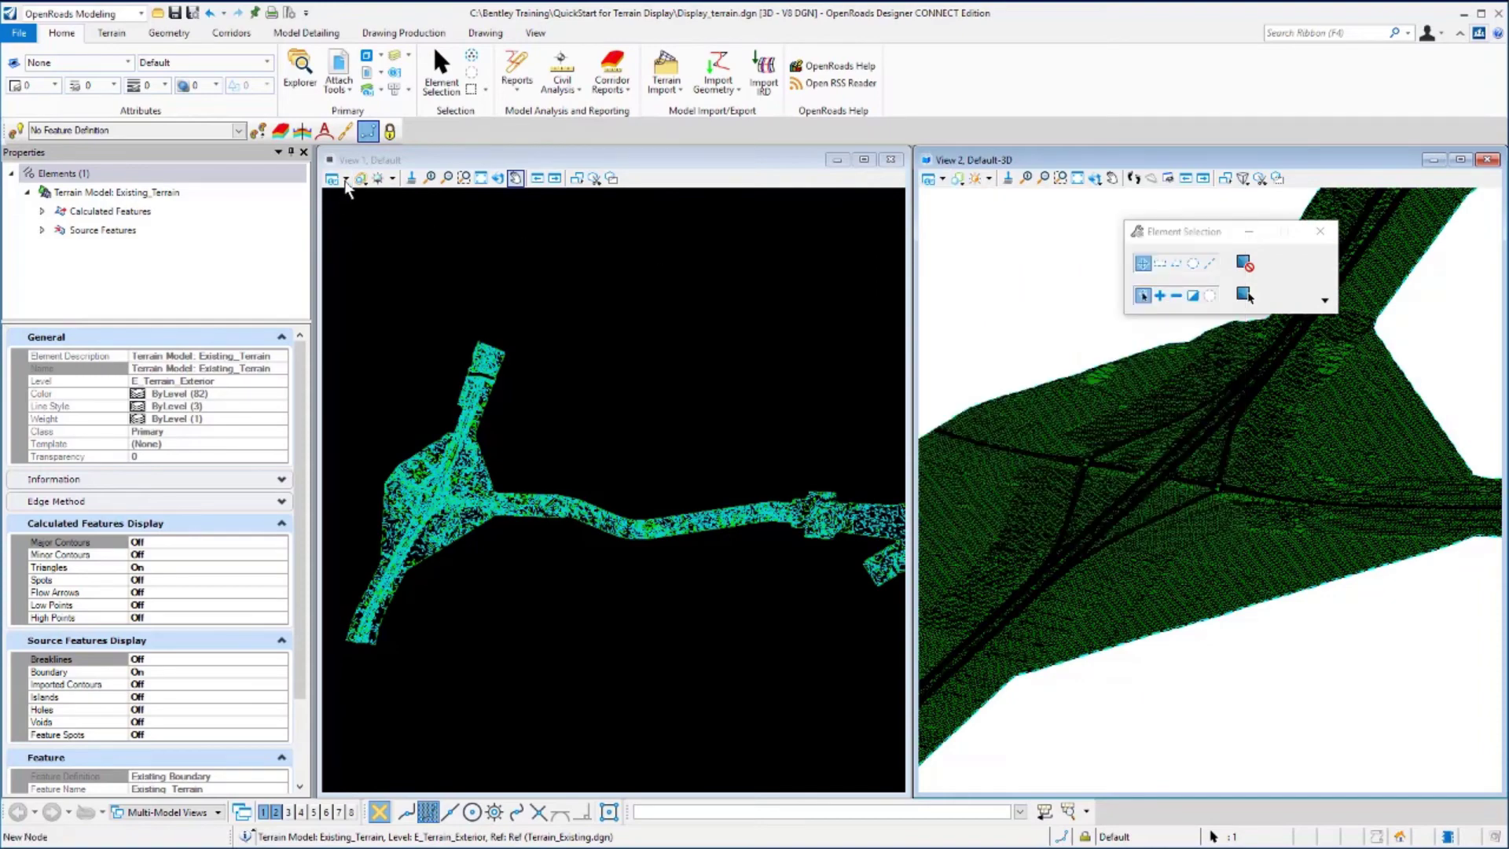
{"action": "left_click", "coordinate": [344, 181]}
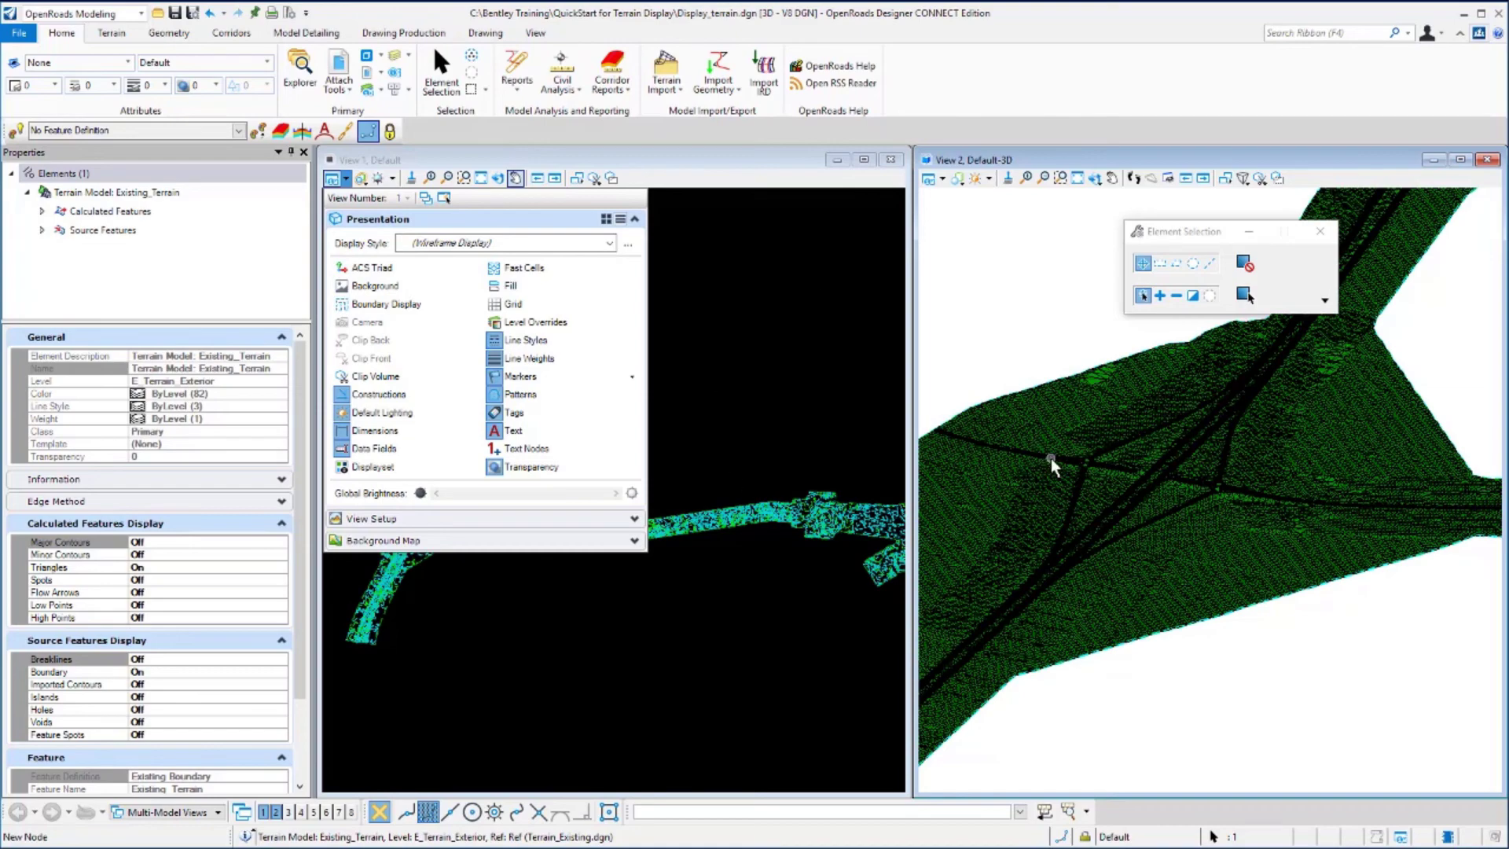
Step: Apply the Smooth:Modeling display style to the 3D view
{"action": "left_click", "coordinate": [942, 179]}
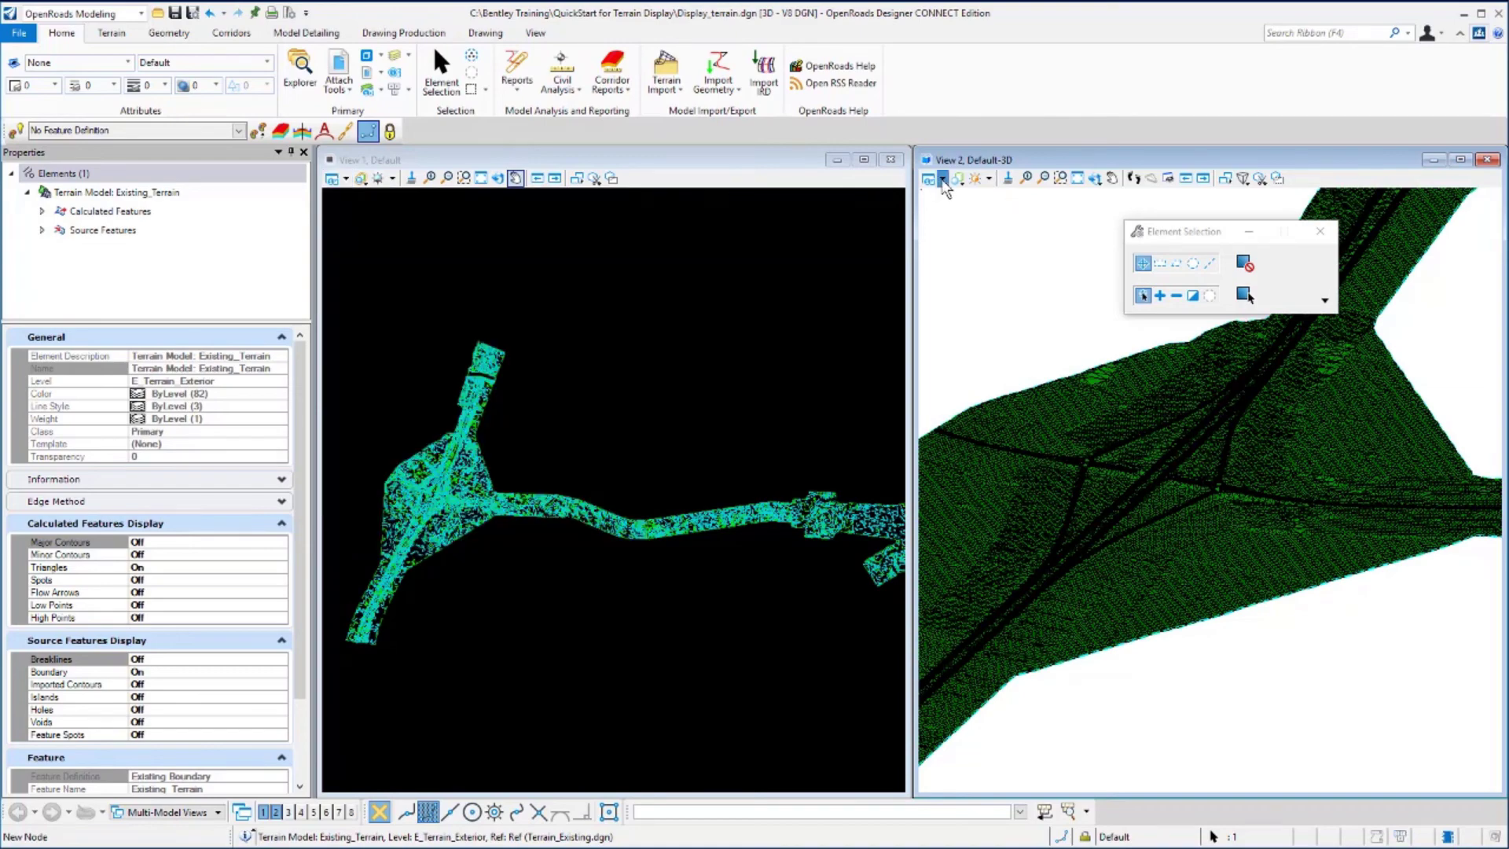
{"action": "left_click", "coordinate": [942, 180]}
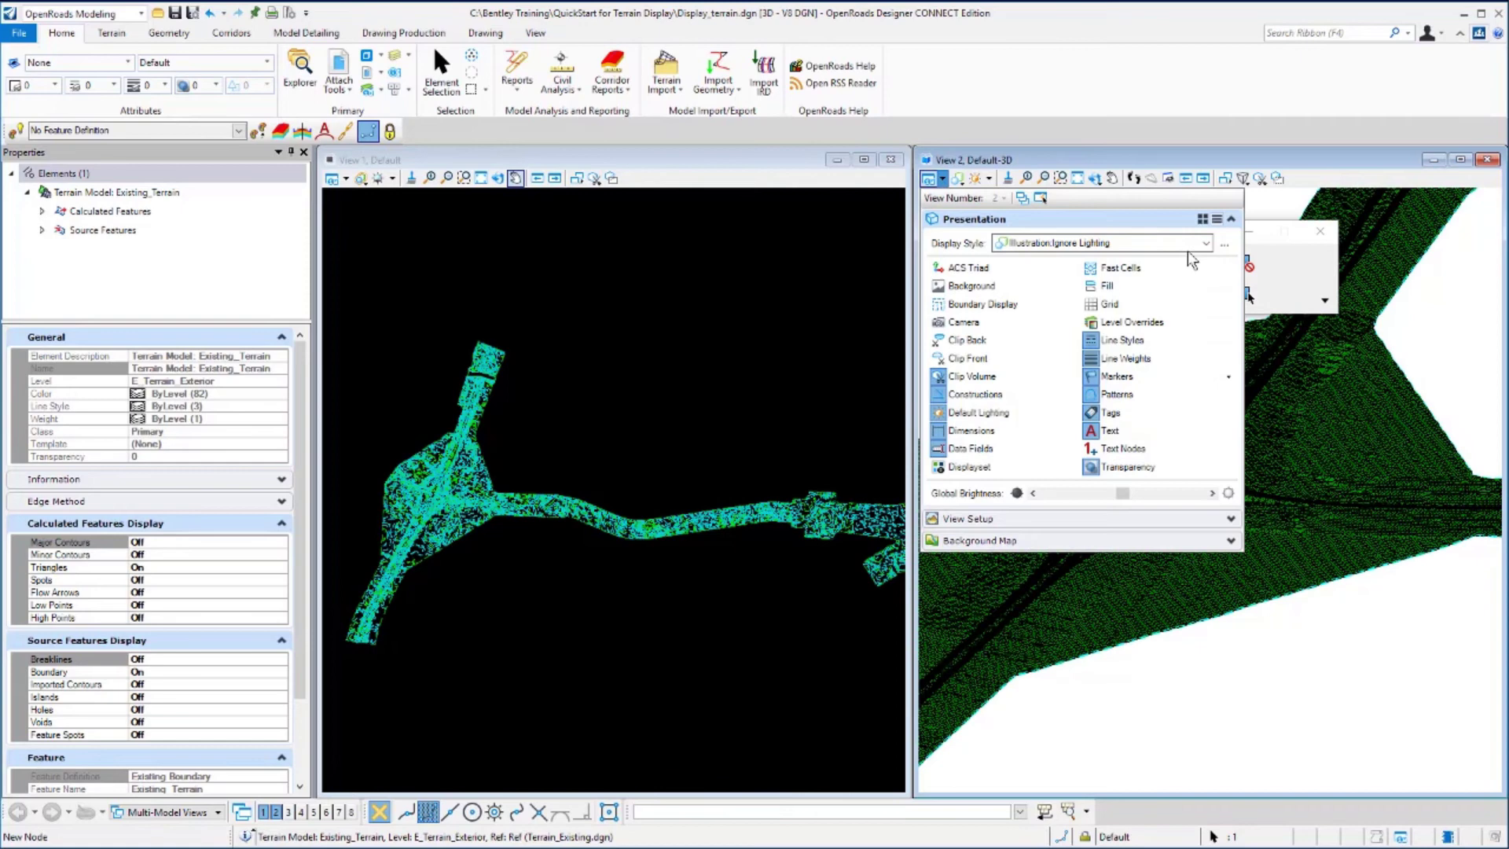
{"action": "left_click", "coordinate": [1205, 243]}
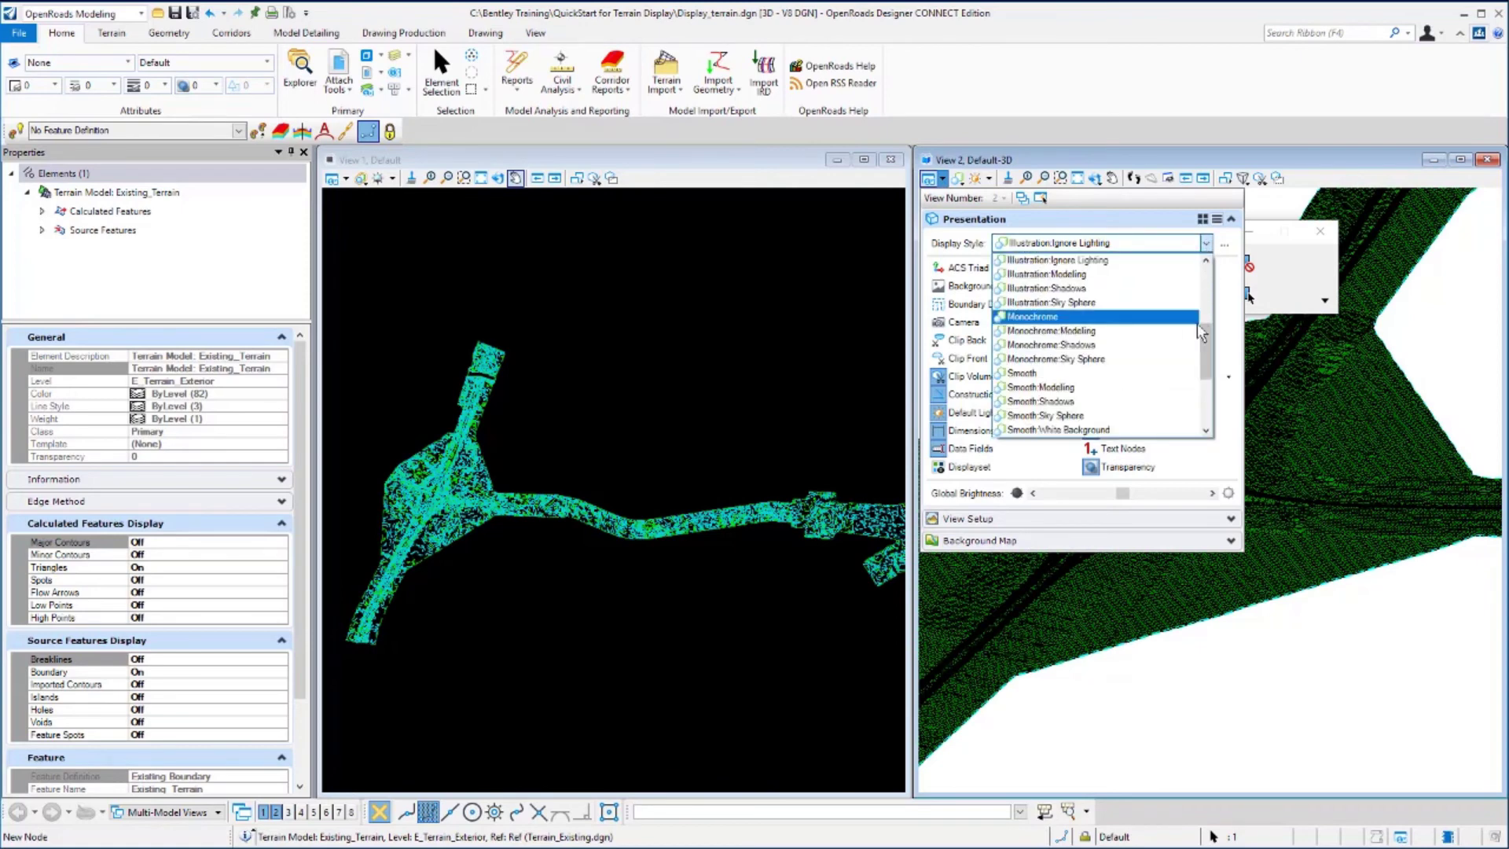
{"action": "mouse_move", "coordinate": [1205, 347]}
{"action": "left_mouse_down"}
{"action": "mouse_move", "coordinate": [1201, 284]}
{"action": "mouse_move", "coordinate": [1195, 397]}
{"action": "mouse_move", "coordinate": [1195, 368]}
{"action": "left_mouse_up"}
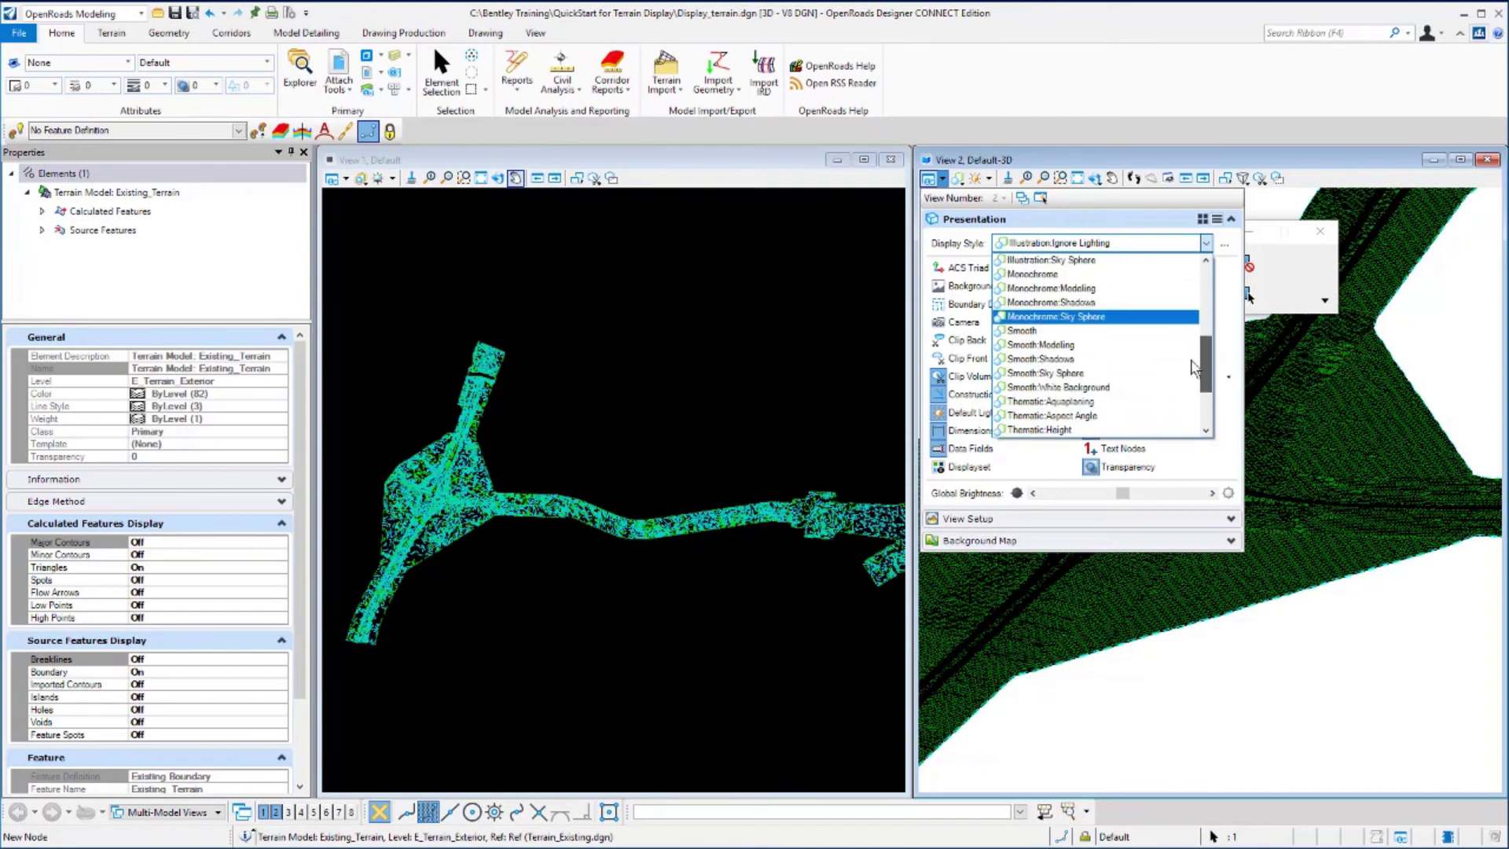
{"action": "scroll", "coordinate": [1100, 354], "scroll_direction": "down", "scroll_amount": 1}
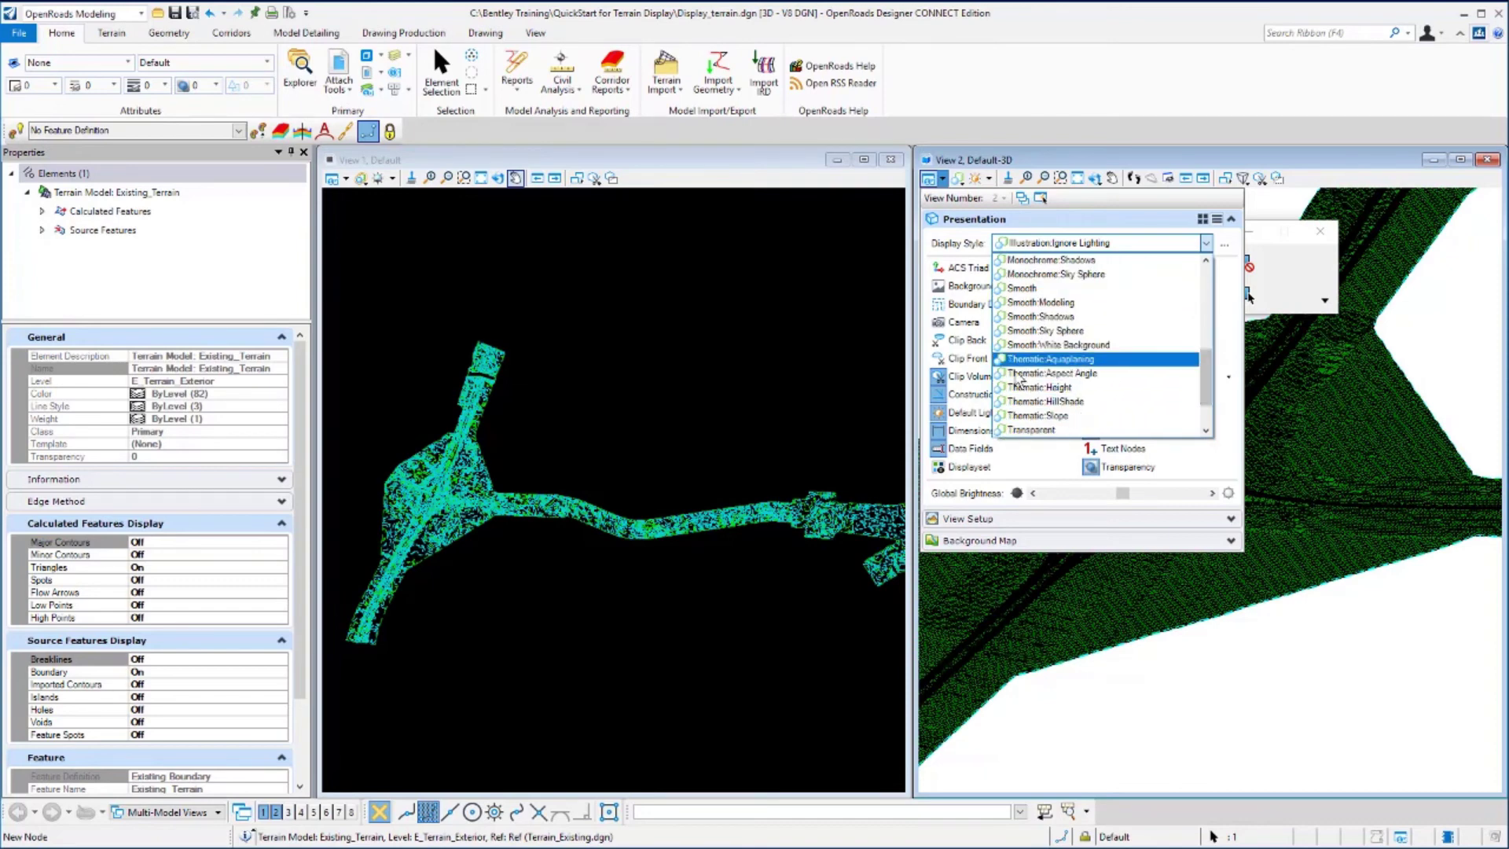
{"action": "left_click", "coordinate": [1031, 301]}
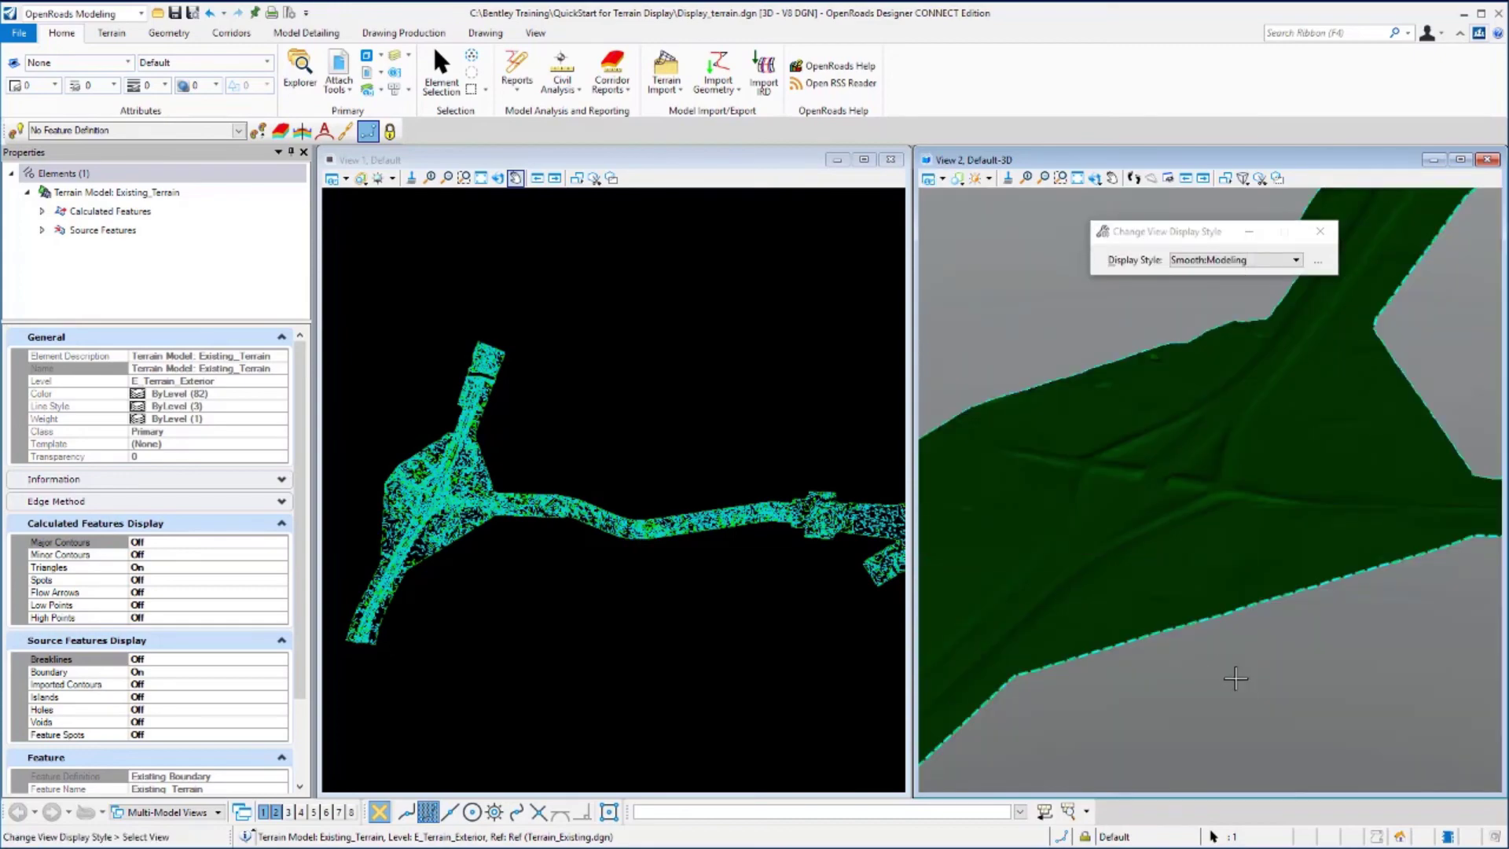
Step: Switch the 3D view's display style to Illustration: Highlight Asphalt Pavt
{"action": "left_click", "coordinate": [939, 180]}
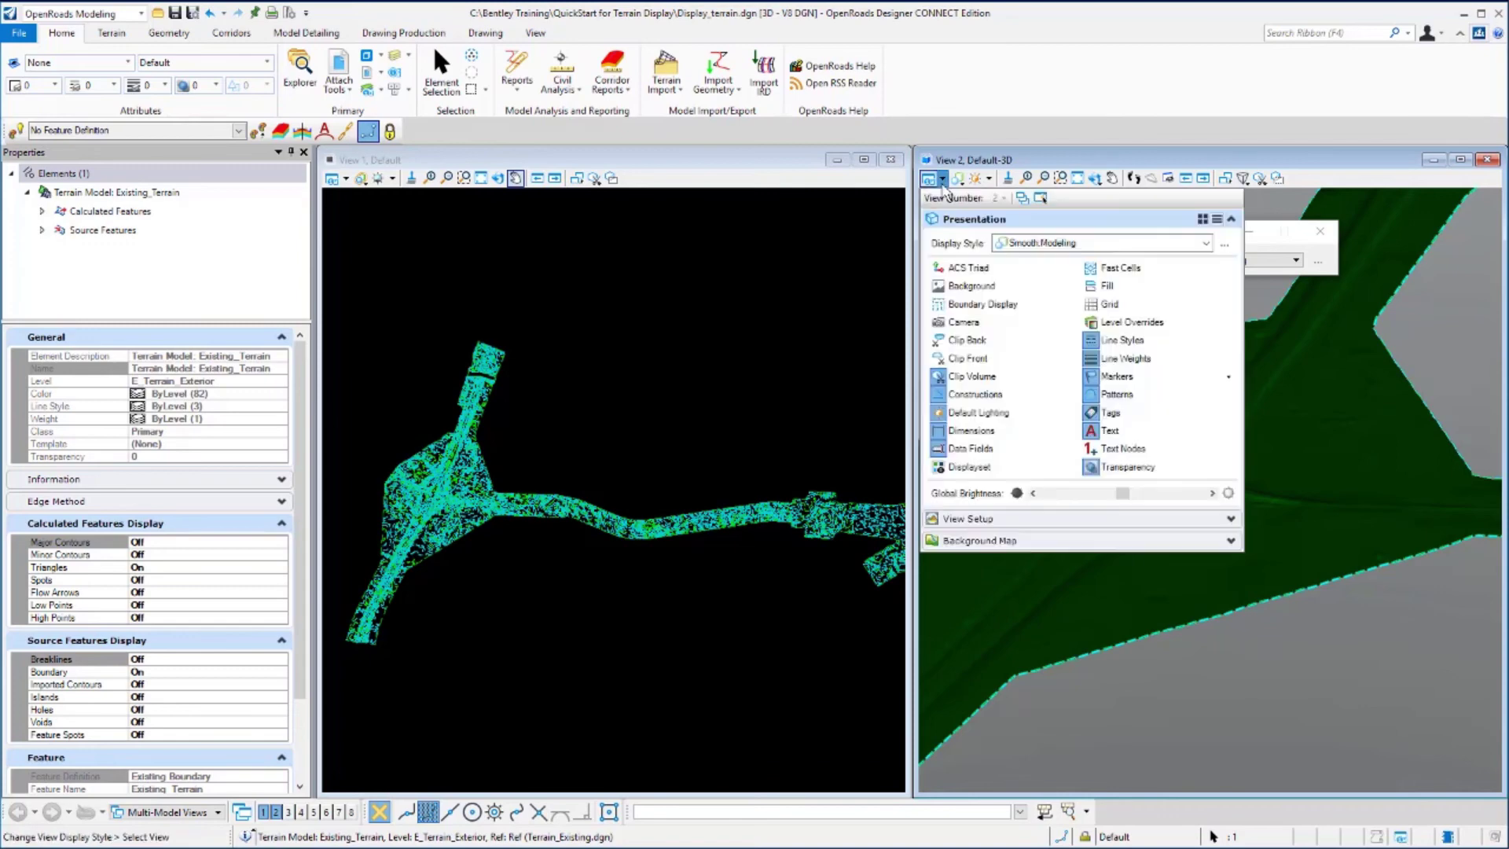
{"action": "left_click", "coordinate": [1206, 242]}
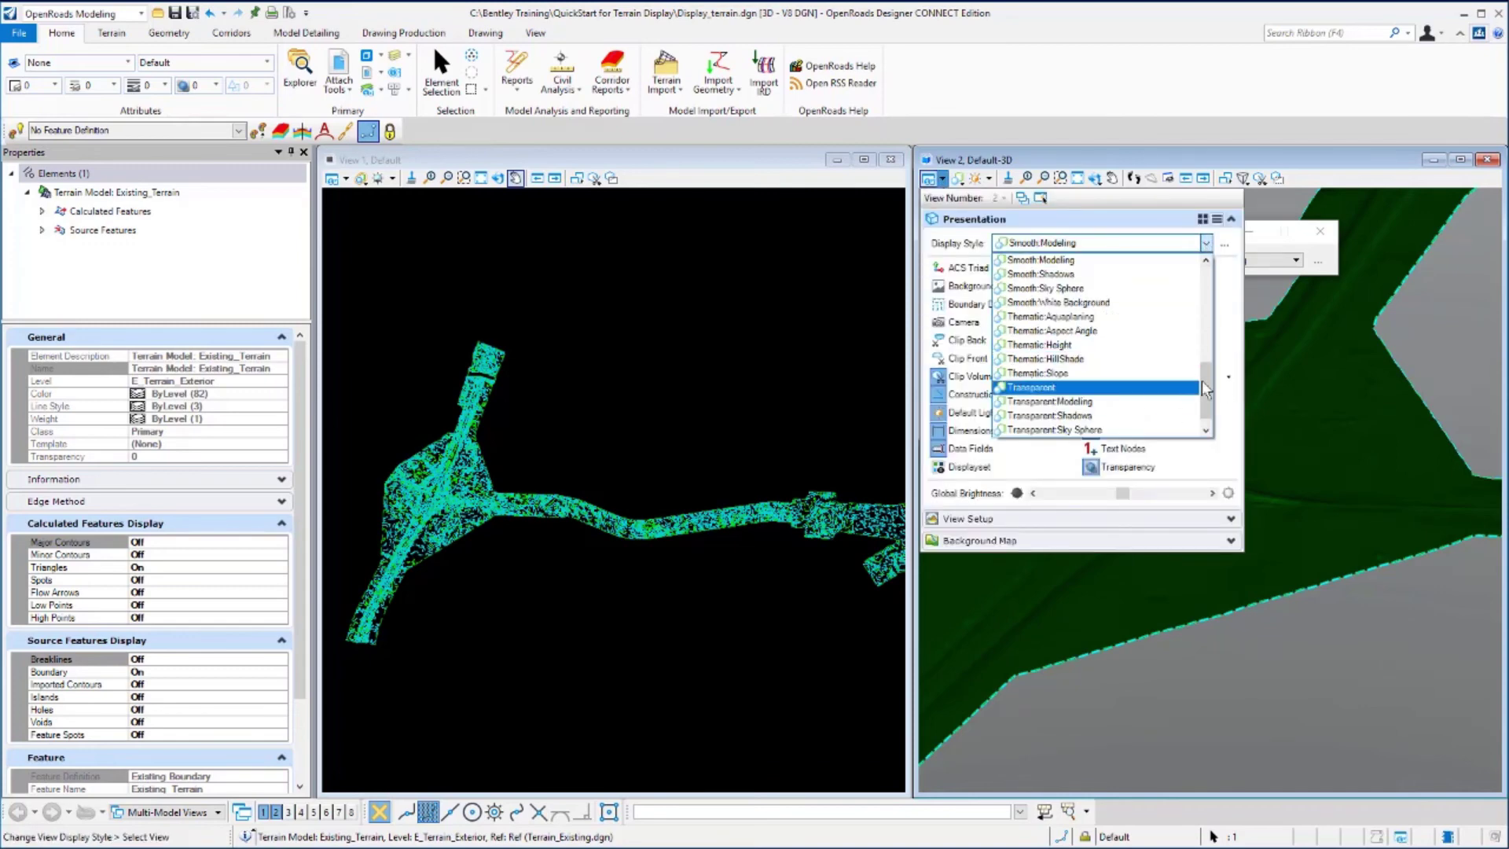
{"action": "left_click_drag", "start_coordinate": [1208, 388], "coordinate": [1205, 309]}
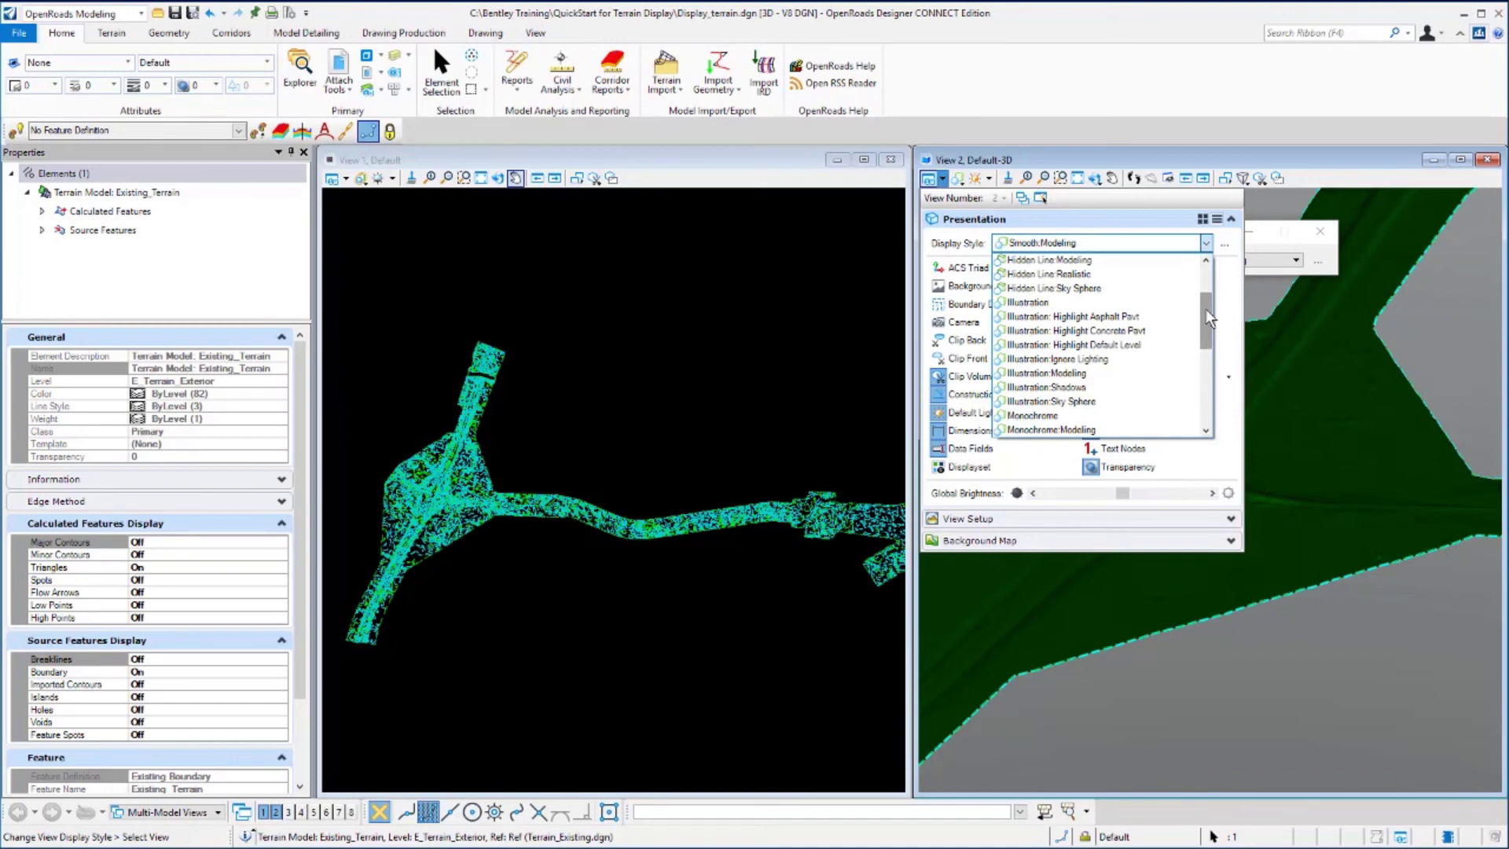
{"action": "left_click", "coordinate": [1013, 318]}
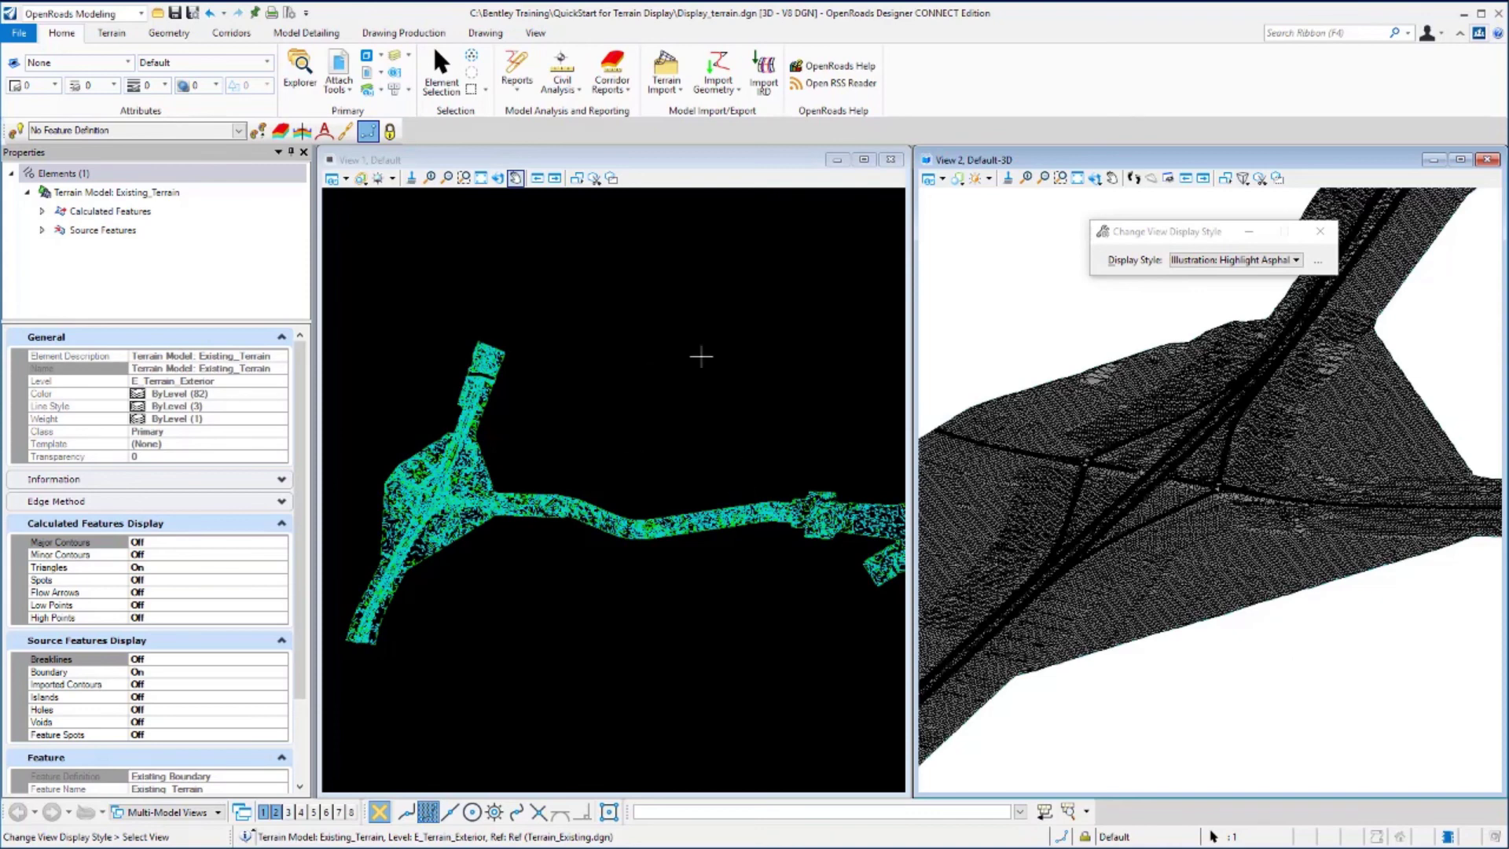
Step: Close View 2 and maximize View 1 to fill the workspace
{"action": "left_click", "coordinate": [1486, 160]}
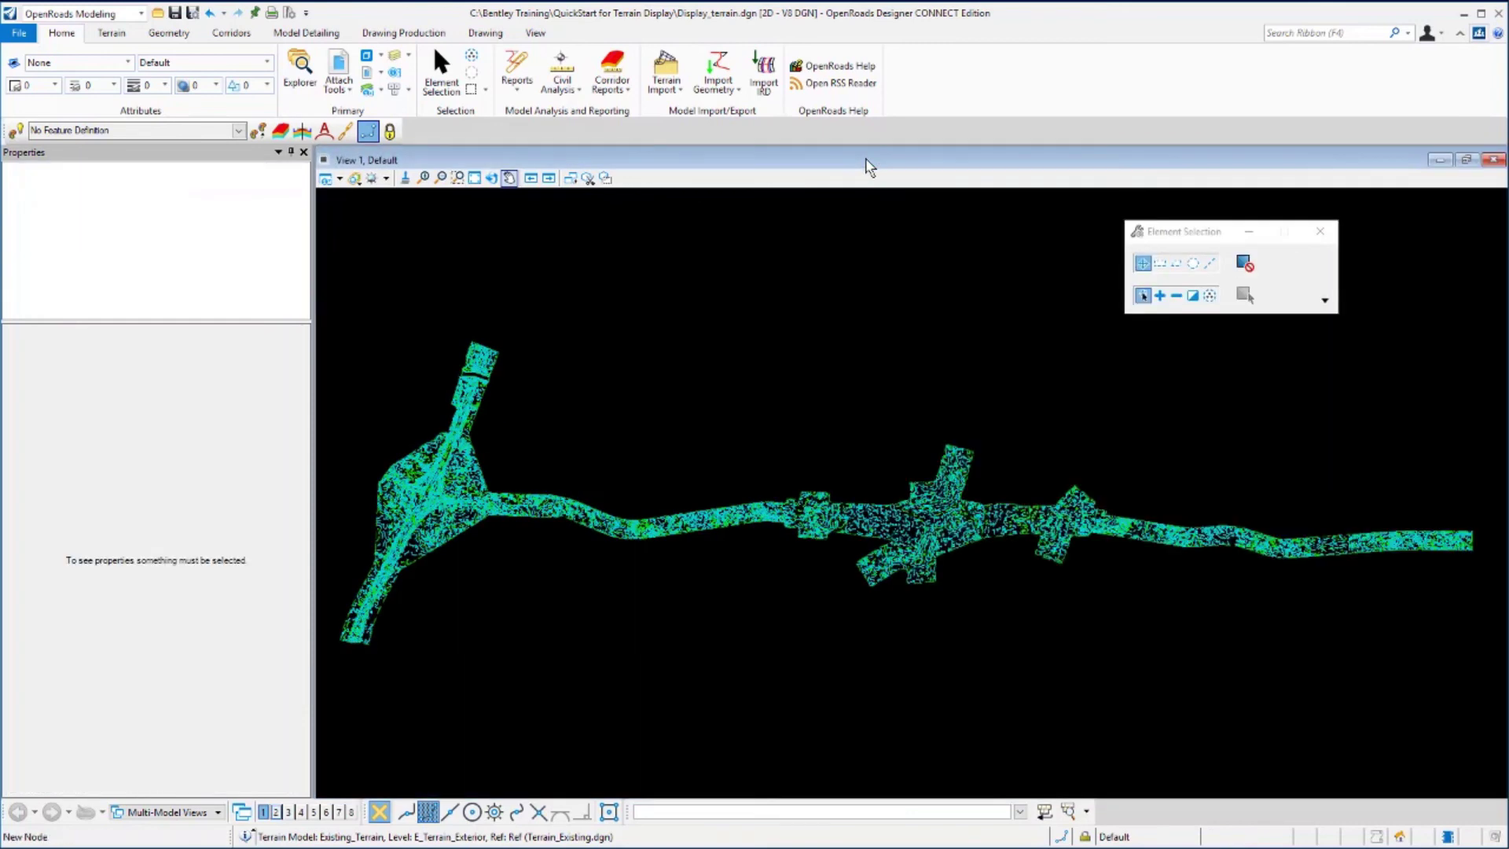
{"action": "left_click", "coordinate": [863, 160]}
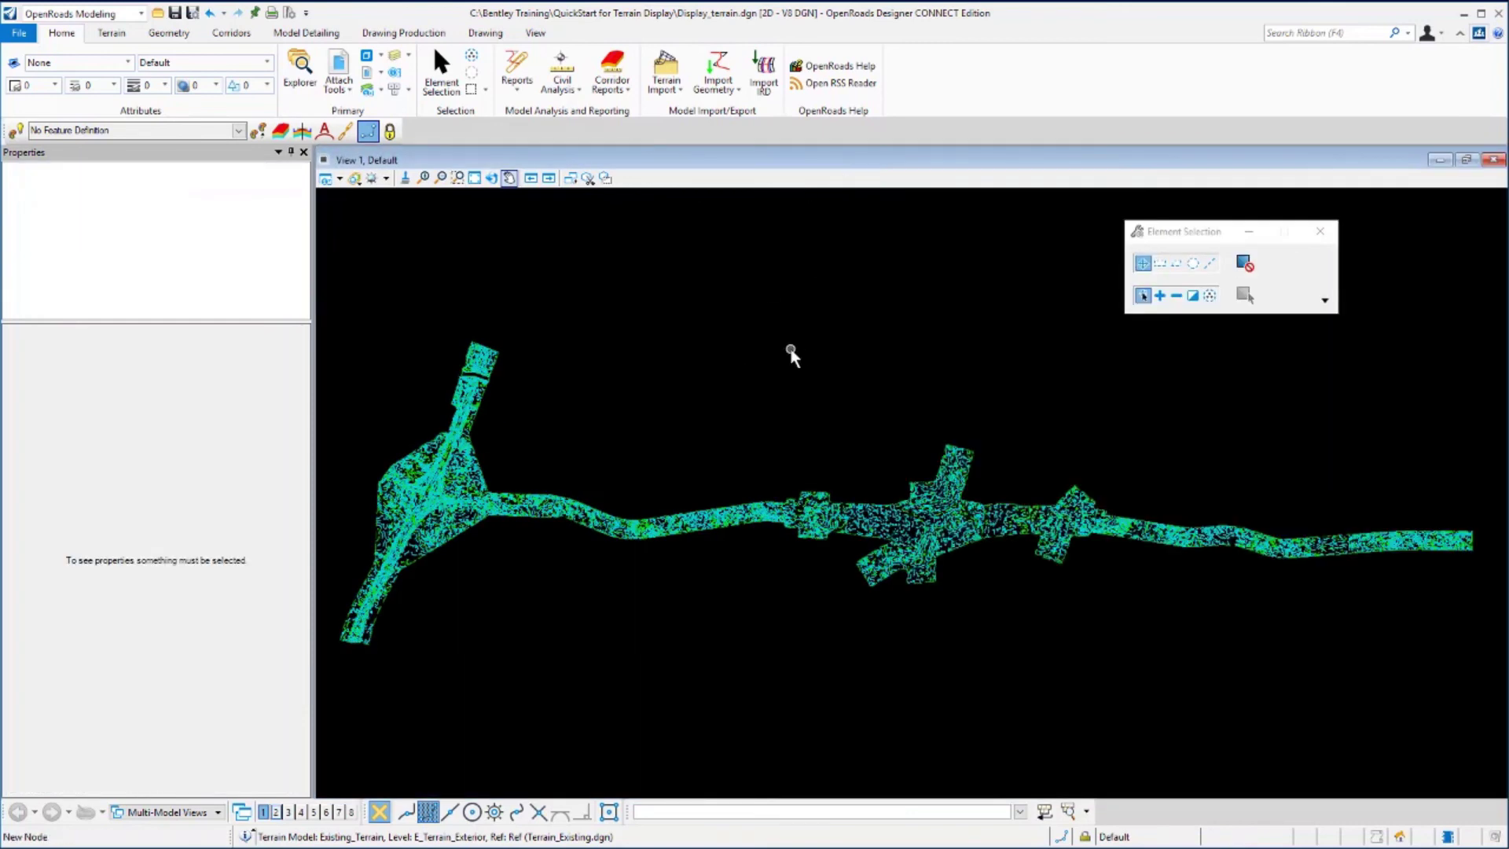